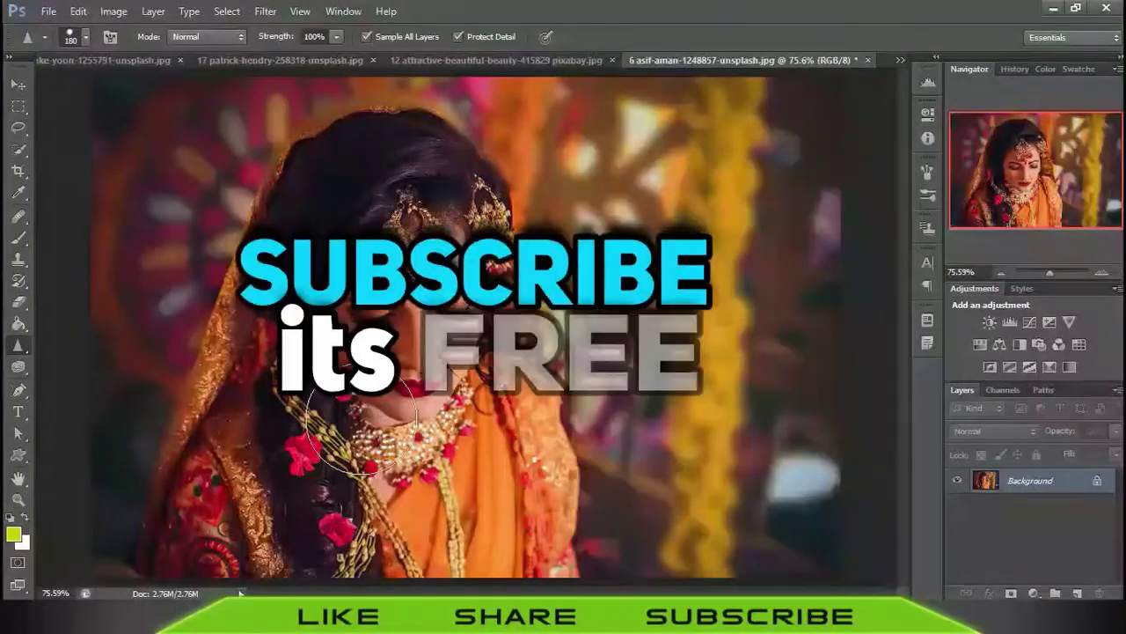
- Open the toolbar flyout and look over the Blur, Sharpen and Smudge tools
right_click(20, 343)
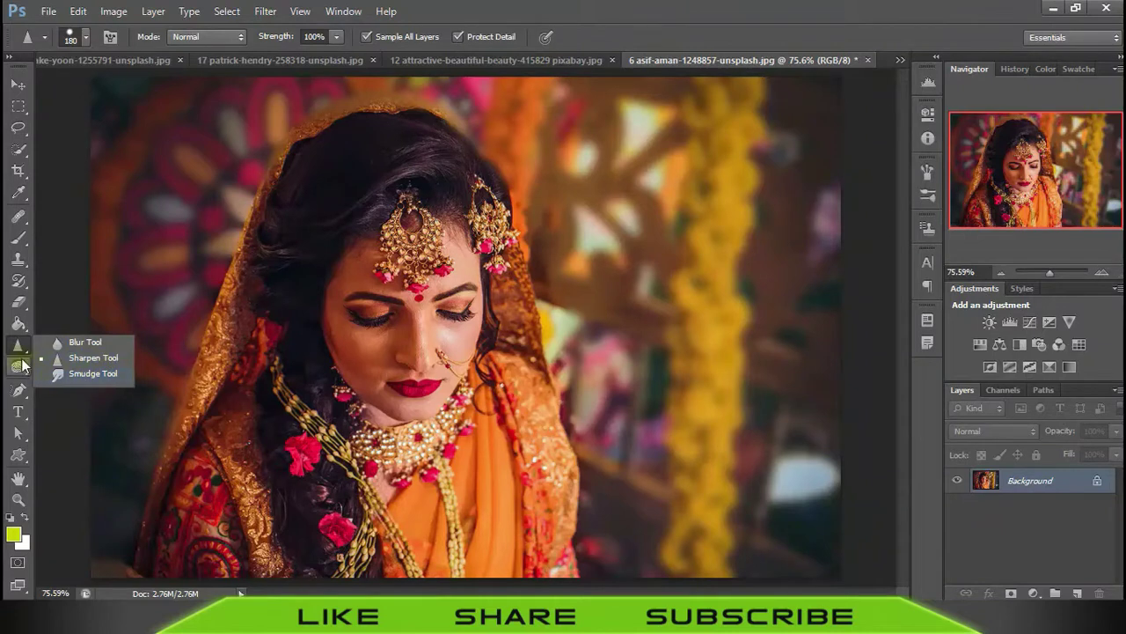
left_click_drag(18, 352, 70, 369)
- With a 130 px Sharpen brush, sharpen the hair, forehead jewellery and dupatta
left_click(69, 361)
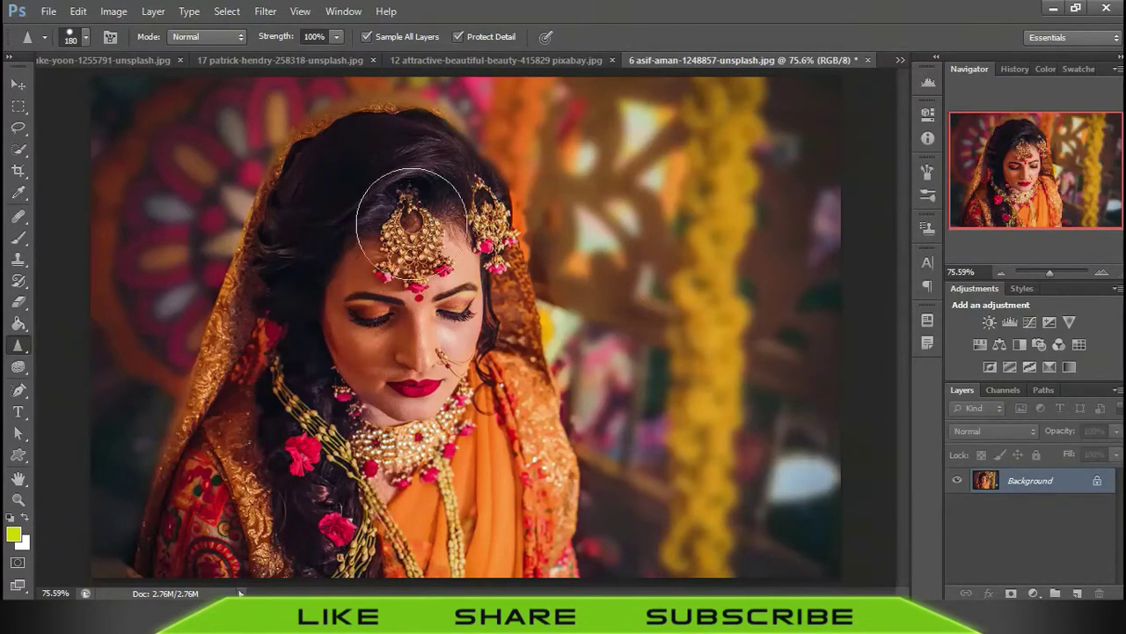
mouse_move(540, 267)
left_mouse_down()
mouse_move(422, 249)
mouse_move(314, 498)
mouse_move(302, 322)
mouse_move(431, 207)
mouse_move(382, 163)
mouse_move(311, 252)
mouse_move(226, 440)
mouse_move(209, 428)
mouse_move(205, 455)
mouse_move(227, 440)
mouse_move(238, 290)
mouse_move(340, 182)
mouse_move(513, 244)
mouse_move(546, 379)
mouse_move(561, 360)
mouse_move(535, 291)
left_mouse_up()
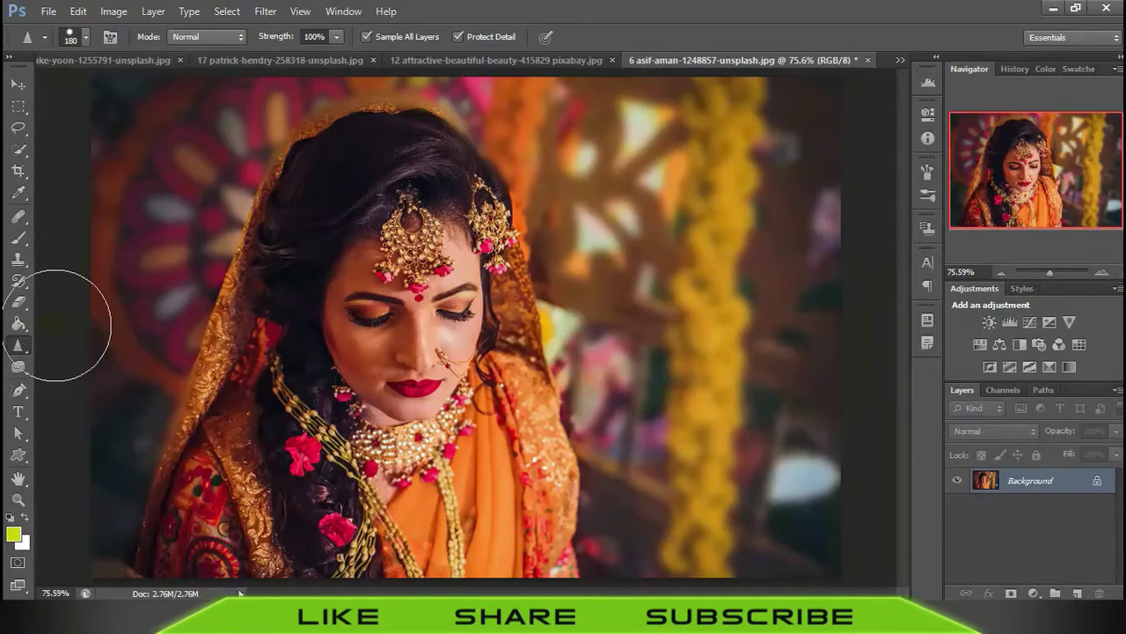
right_click(26, 346)
left_click(94, 358)
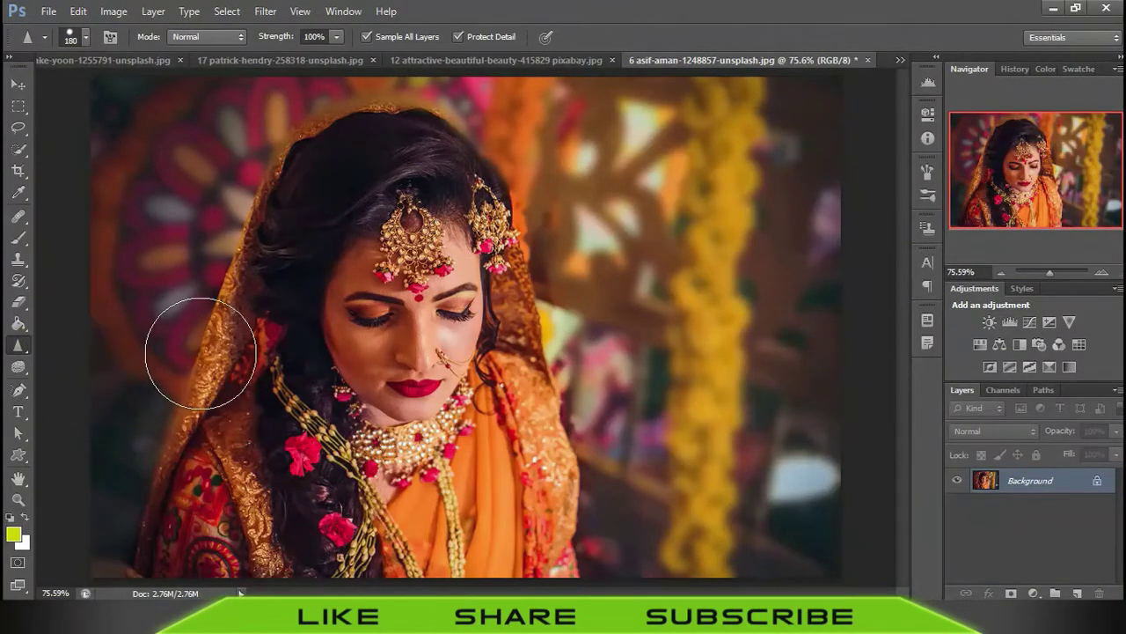
left_click_drag(285, 329, 278, 327)
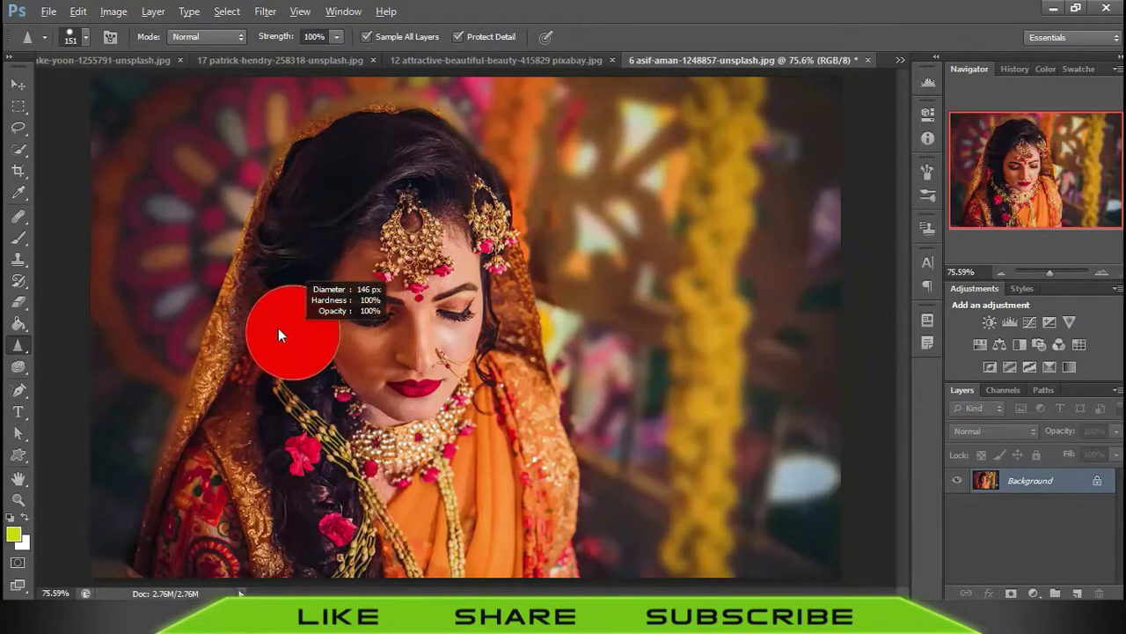
mouse_move(261, 189)
left_mouse_down()
mouse_move(408, 227)
mouse_move(493, 227)
mouse_move(435, 160)
mouse_move(289, 255)
mouse_move(294, 433)
mouse_move(330, 541)
mouse_move(315, 436)
mouse_move(443, 449)
mouse_move(503, 381)
mouse_move(534, 417)
mouse_move(550, 546)
mouse_move(494, 530)
mouse_move(480, 492)
mouse_move(418, 547)
mouse_move(352, 550)
mouse_move(255, 515)
mouse_move(248, 414)
mouse_move(219, 413)
mouse_move(297, 181)
mouse_move(432, 121)
left_mouse_up()
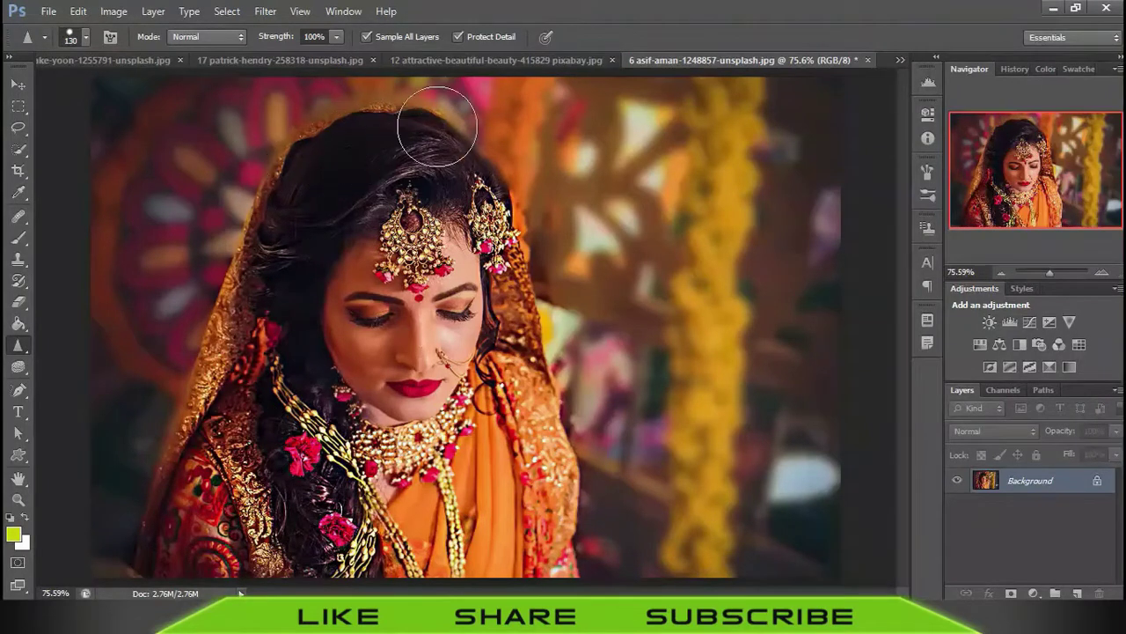
mouse_move(255, 493)
left_mouse_down()
mouse_move(164, 540)
mouse_move(379, 563)
mouse_move(605, 526)
mouse_move(528, 559)
left_mouse_up()
- View the original Open state in History, then restore the last Sharpen state
left_click(1006, 69)
left_click(1003, 112)
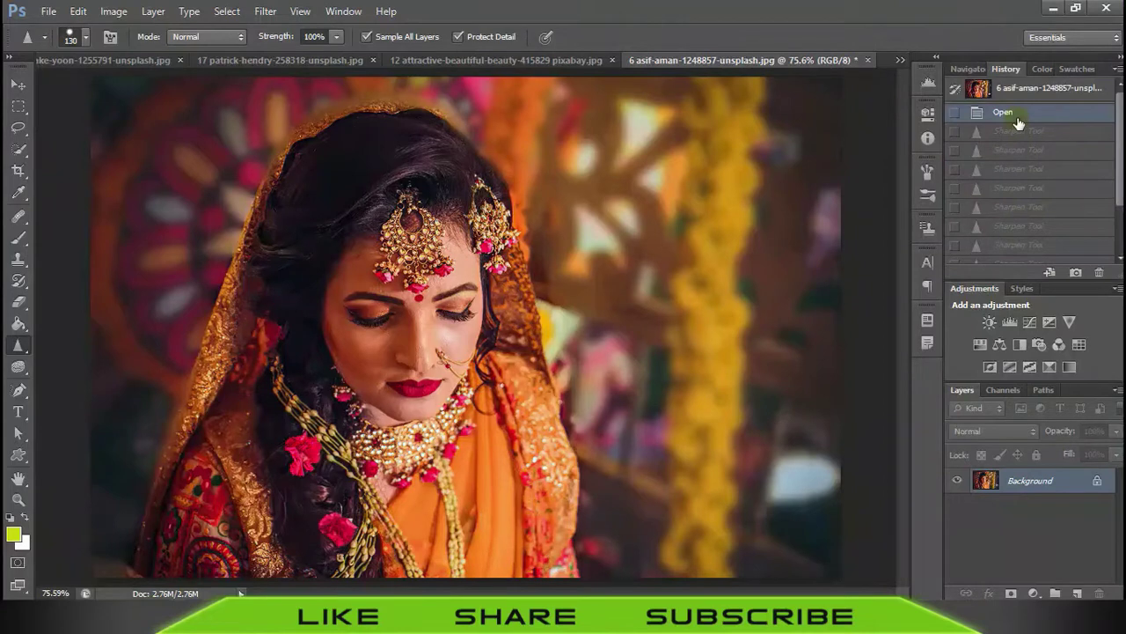
scroll(1018, 185, "down", 3)
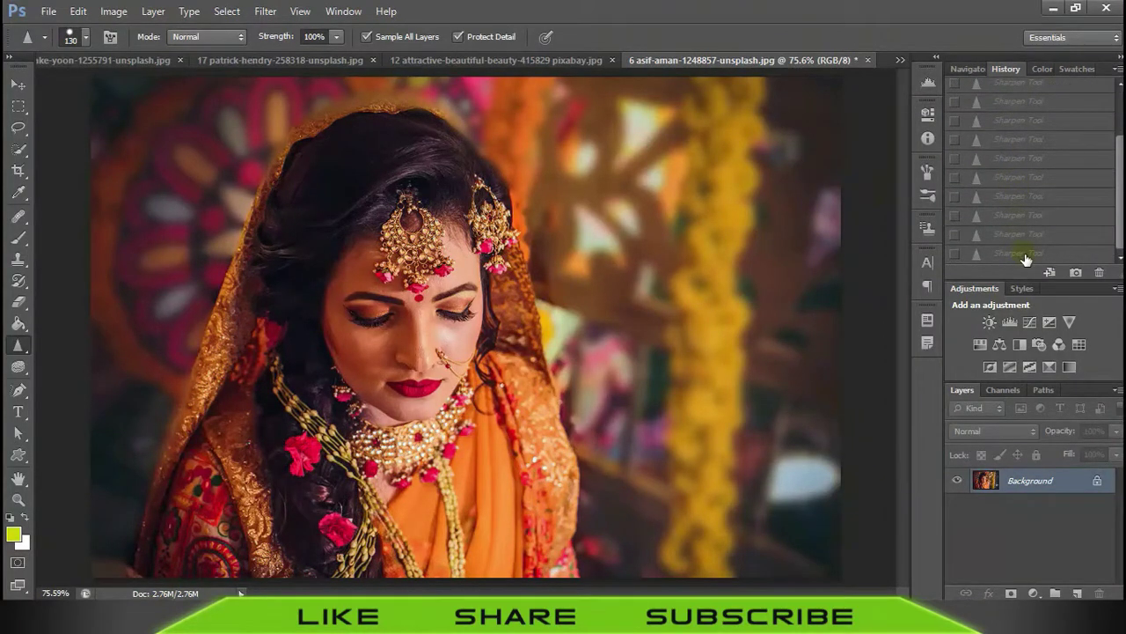
left_click(1023, 253)
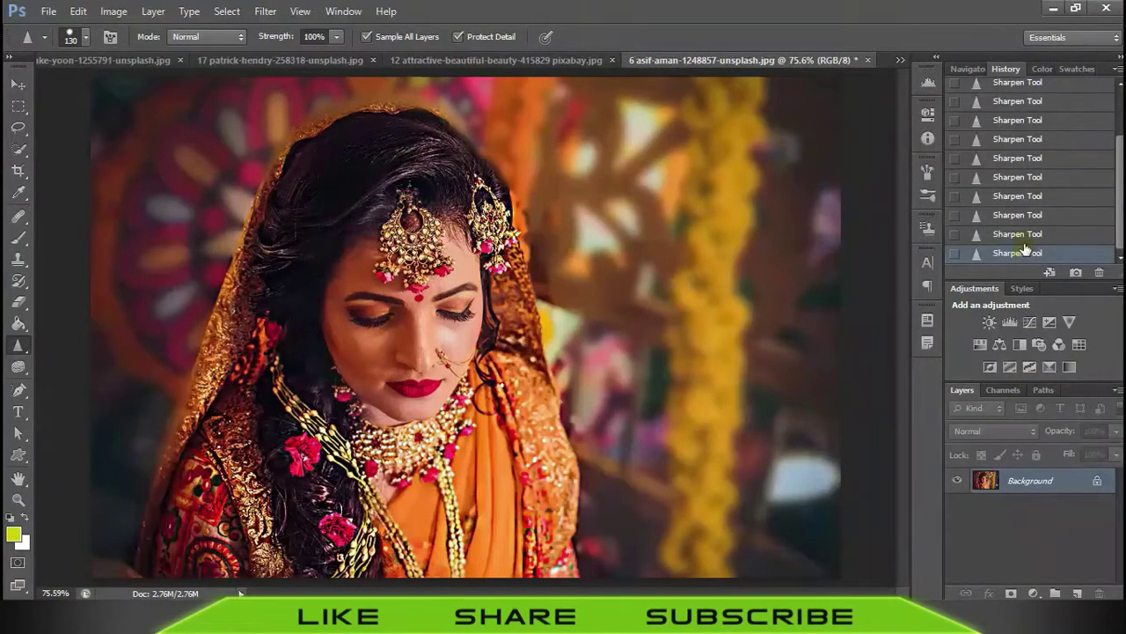
- Toggle again between the unsharpened original and the final sharpened History state
scroll(1023, 249, "up", 3)
scroll(438, 324, "up", 2)
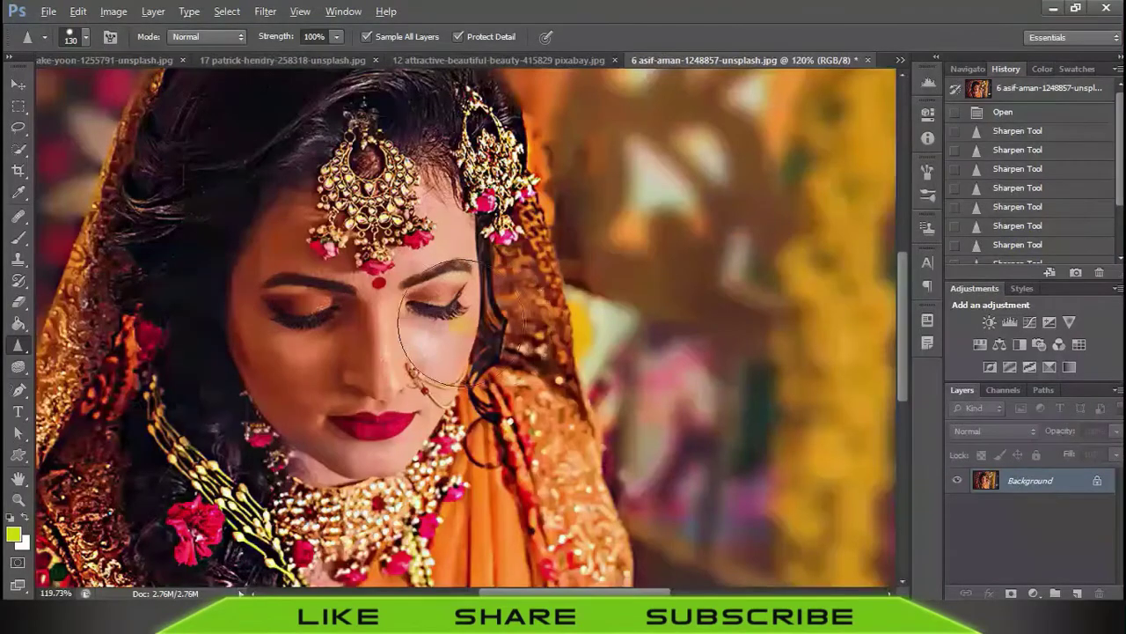
scroll(438, 324, "down", 2)
scroll(493, 299, "down", 1)
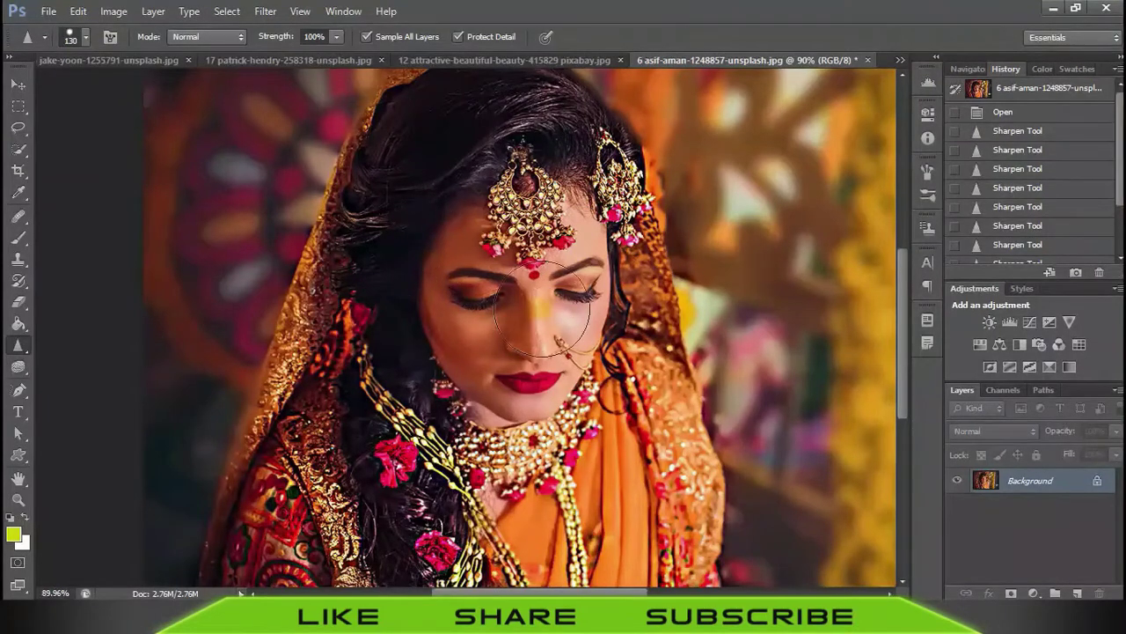
scroll(542, 308, "down", 1)
scroll(655, 256, "right", 3)
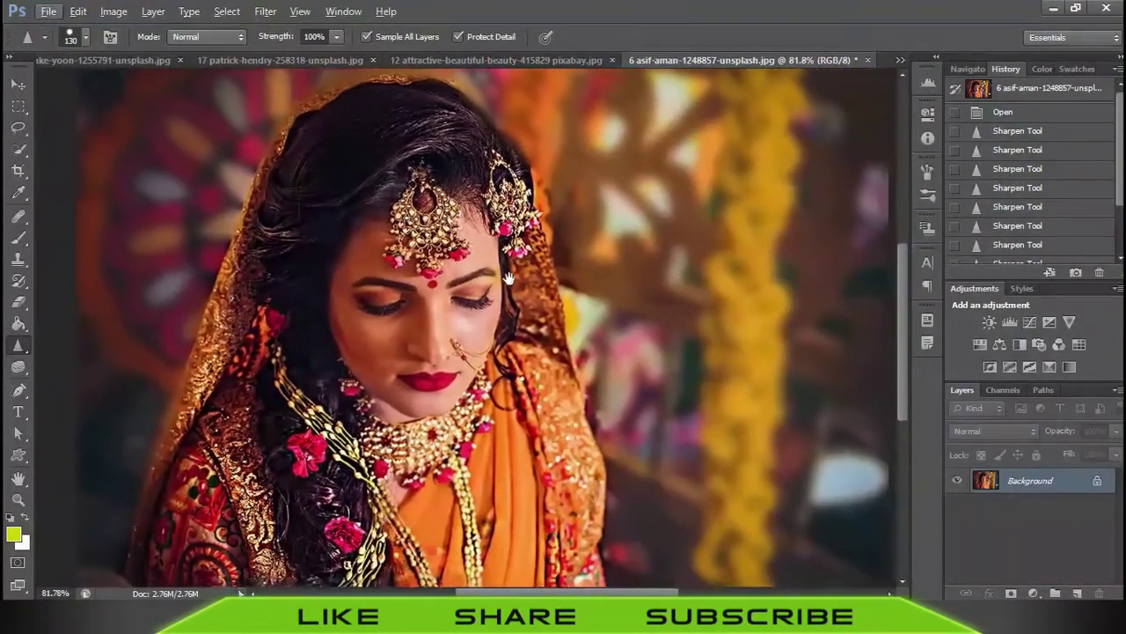
left_click(1003, 112)
scroll(1040, 252, "down", 3)
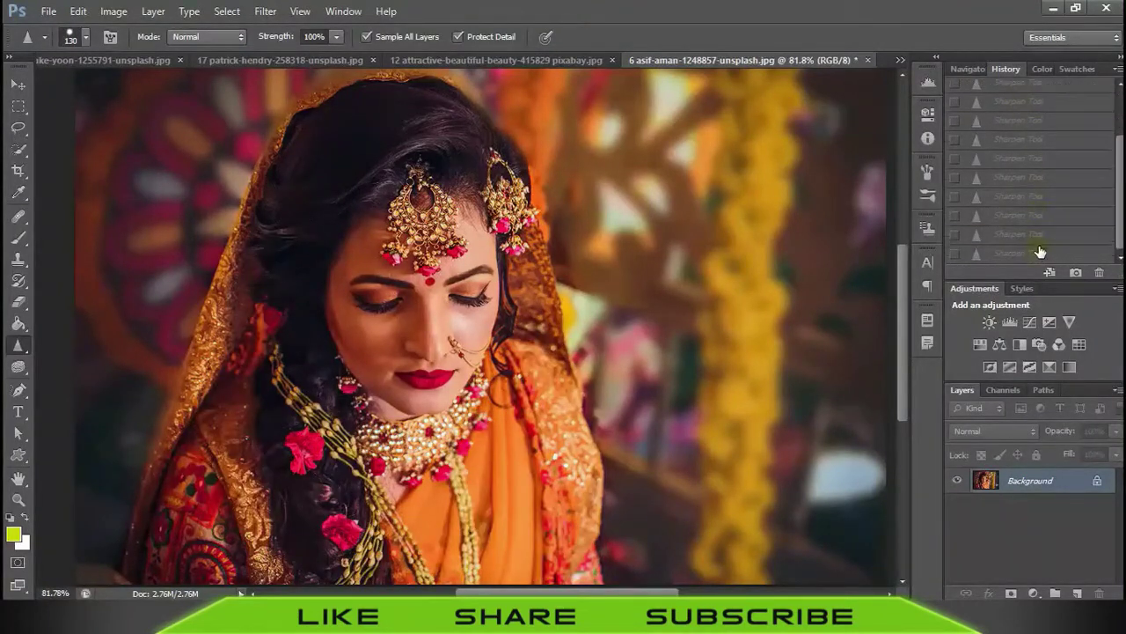
left_click(1032, 254)
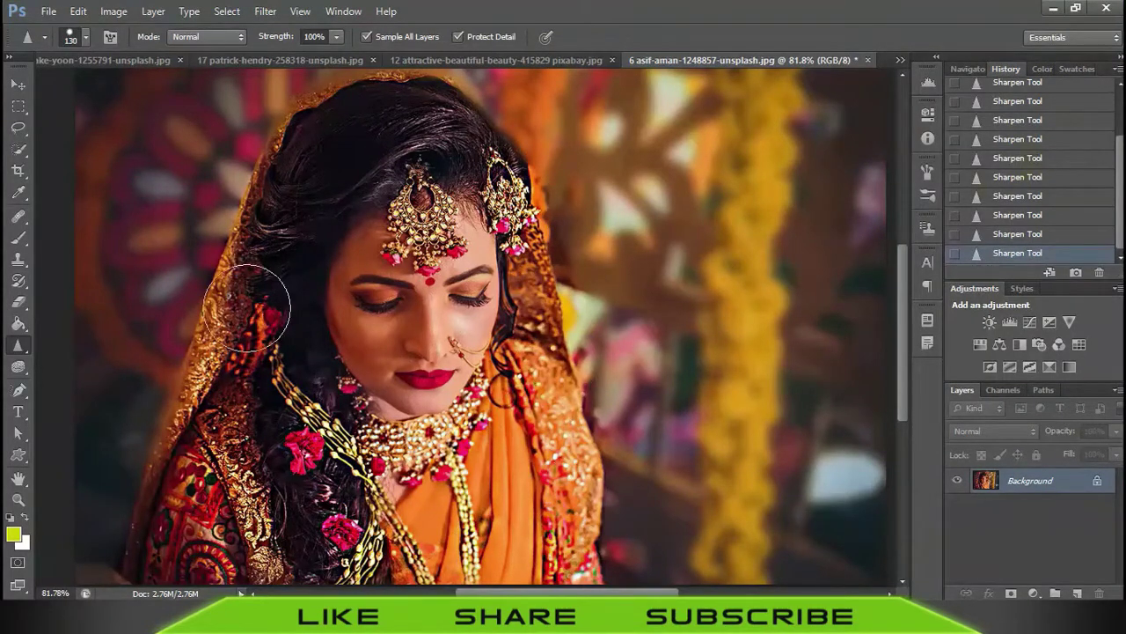
- Keep Sharpen Tool active and compare the original once more before restoring the sharpened state
right_click(19, 347)
left_click(21, 354)
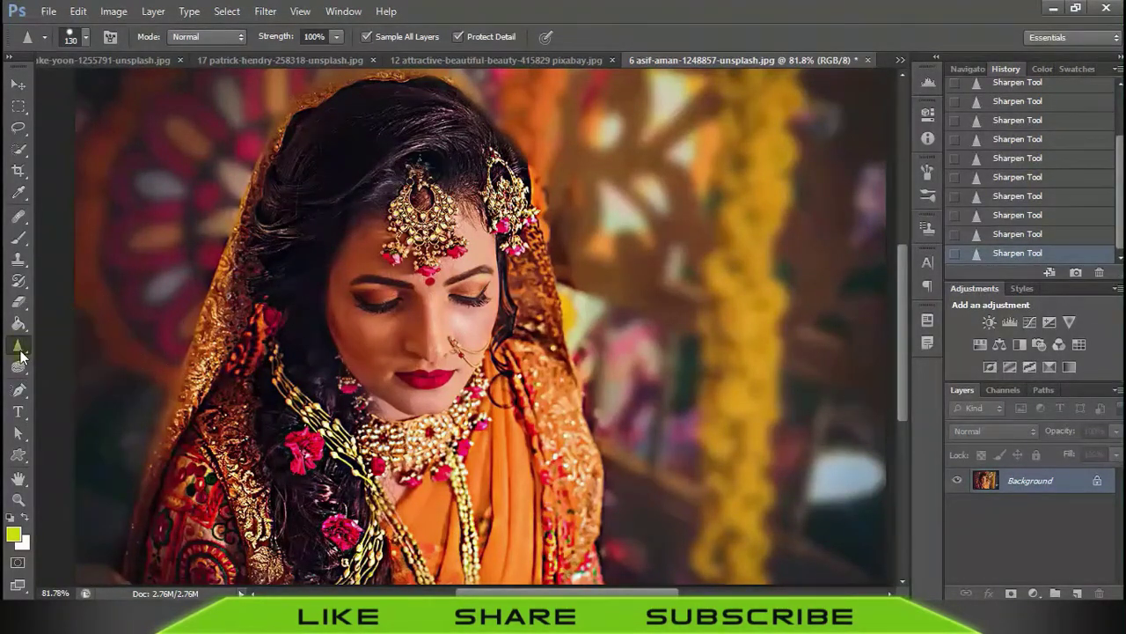
scroll(977, 165, "up", 5)
left_click(1034, 114)
scroll(1036, 204, "down", 5)
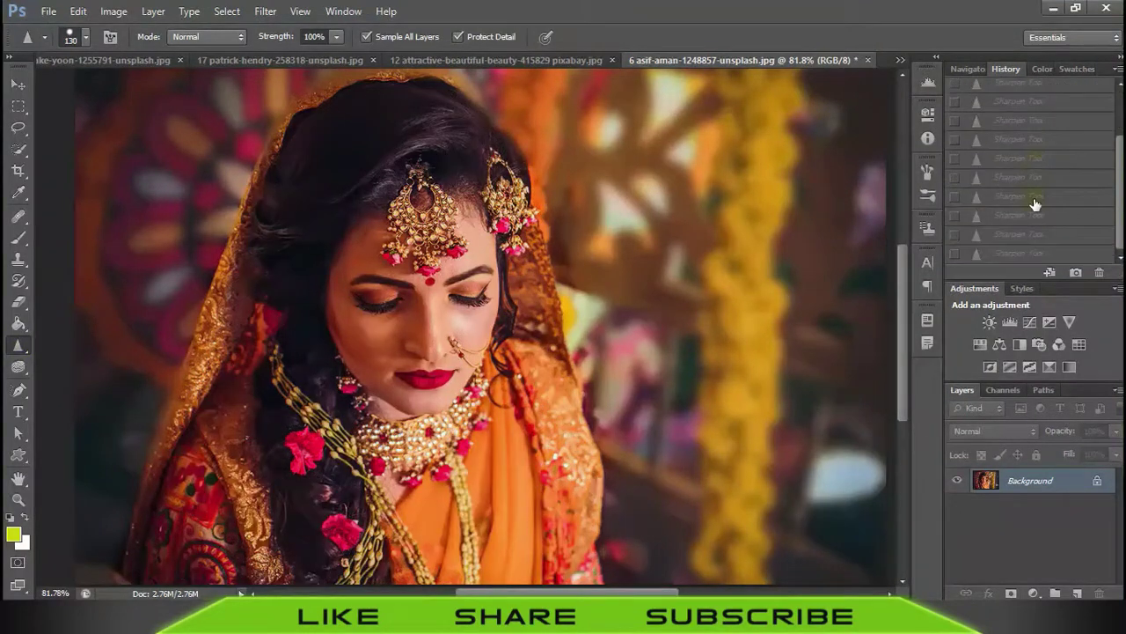
left_click(1021, 255)
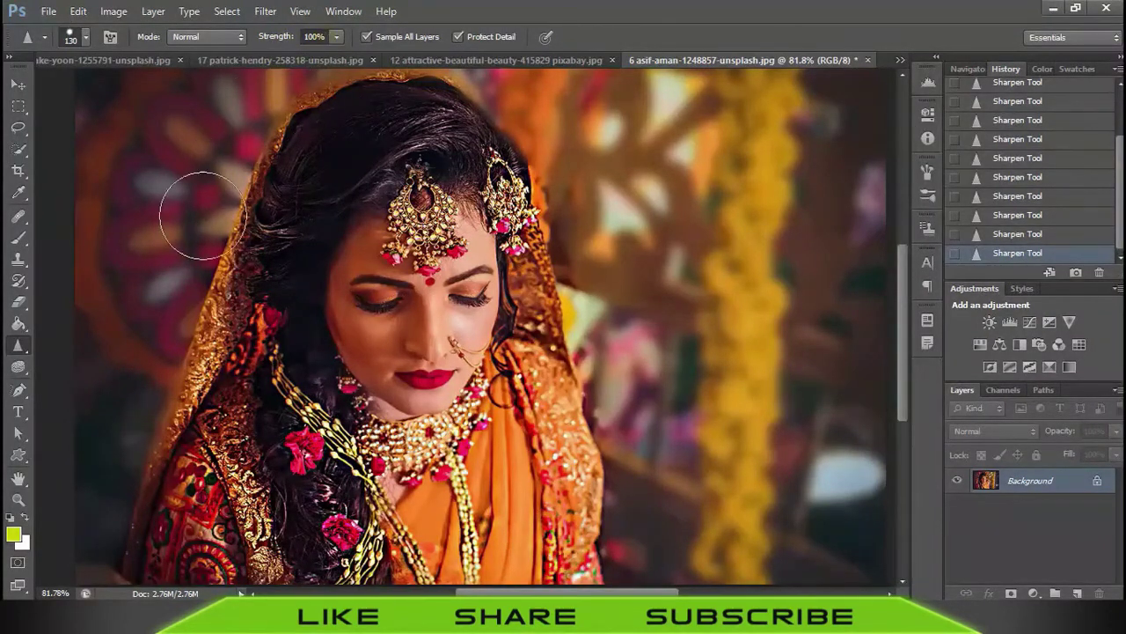
- Reselect Sharpen Tool and sharpen the hair on top of the bride's head
right_click(22, 346)
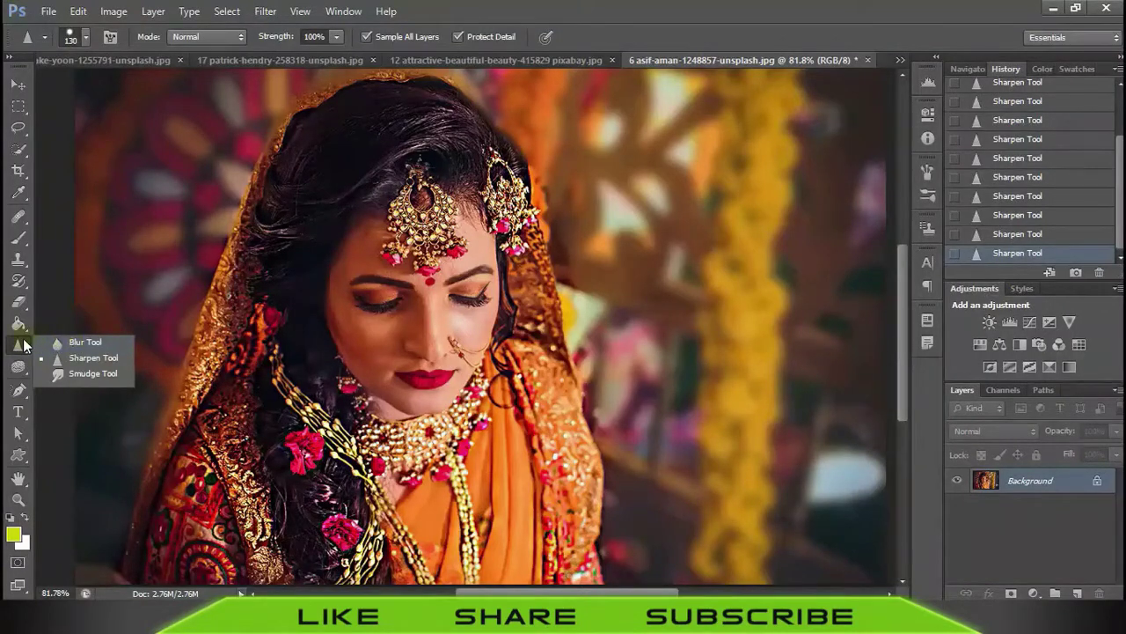
left_click(92, 357)
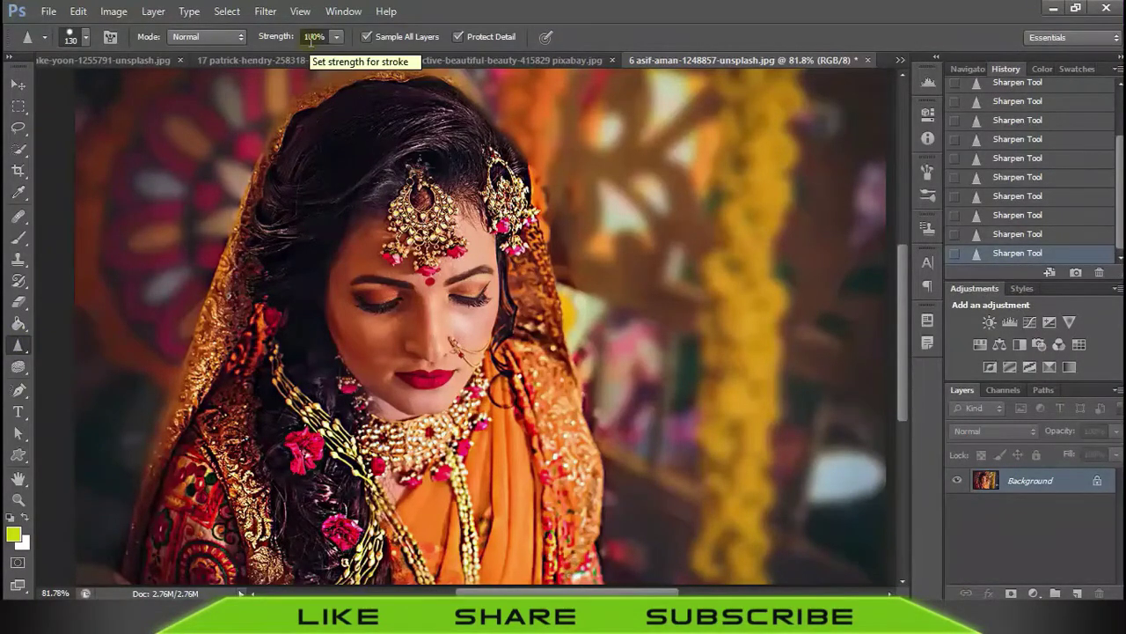
right_click(19, 344)
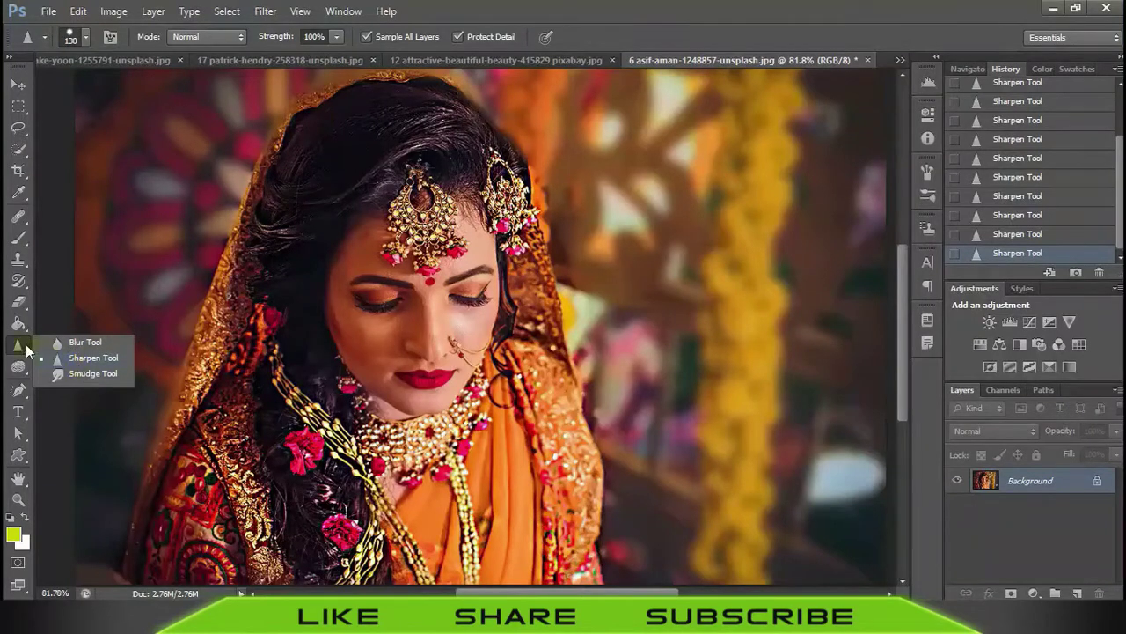
left_click(93, 358)
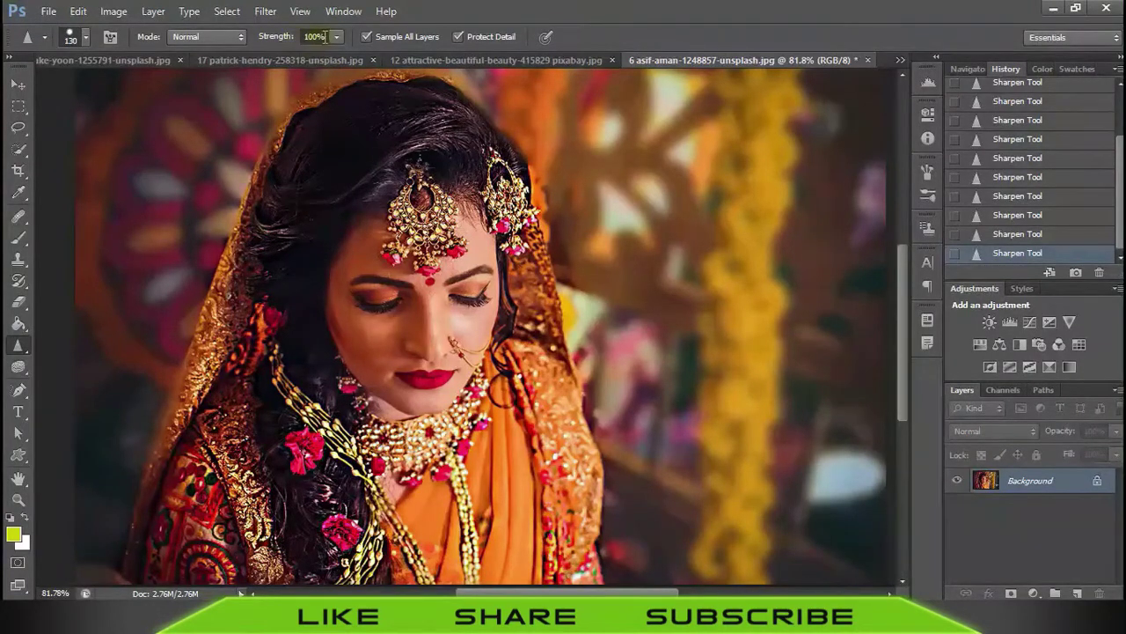
left_click_drag(401, 151, 407, 263)
- Check the brush blending modes and zoom in on the man's face
left_click(240, 37)
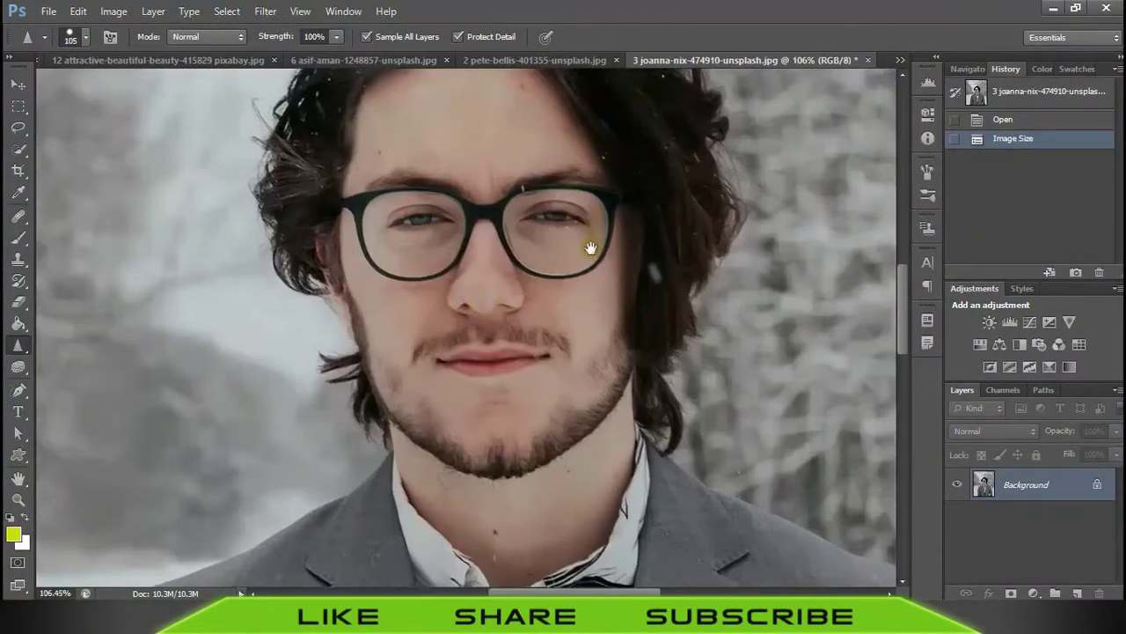
scroll(593, 249, "up", 2)
left_click_drag(573, 284, 602, 297)
scroll(573, 293, "down", 1)
left_click_drag(510, 261, 491, 235)
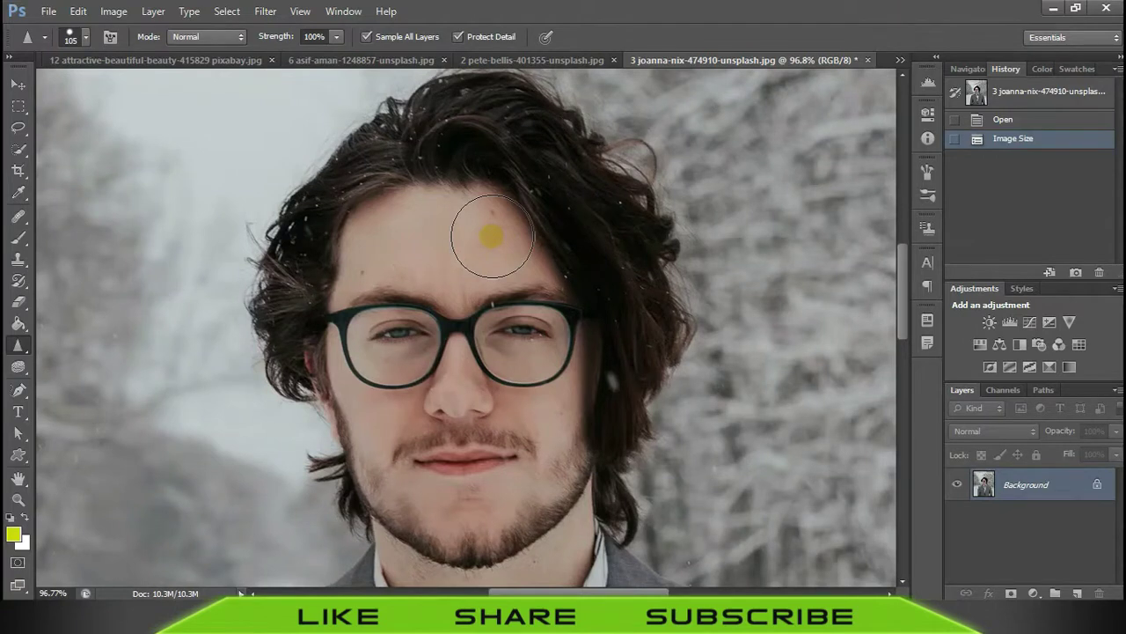
- Sharpen the man's beard, moustache, eyes and both sides of his hair
mouse_move(382, 423)
left_mouse_down()
mouse_move(364, 466)
mouse_move(414, 528)
mouse_move(519, 538)
mouse_move(640, 390)
mouse_move(412, 452)
mouse_move(604, 440)
left_mouse_up()
left_click_drag(413, 327, 297, 322)
left_click_drag(524, 327, 645, 289)
left_click_drag(437, 151, 285, 345)
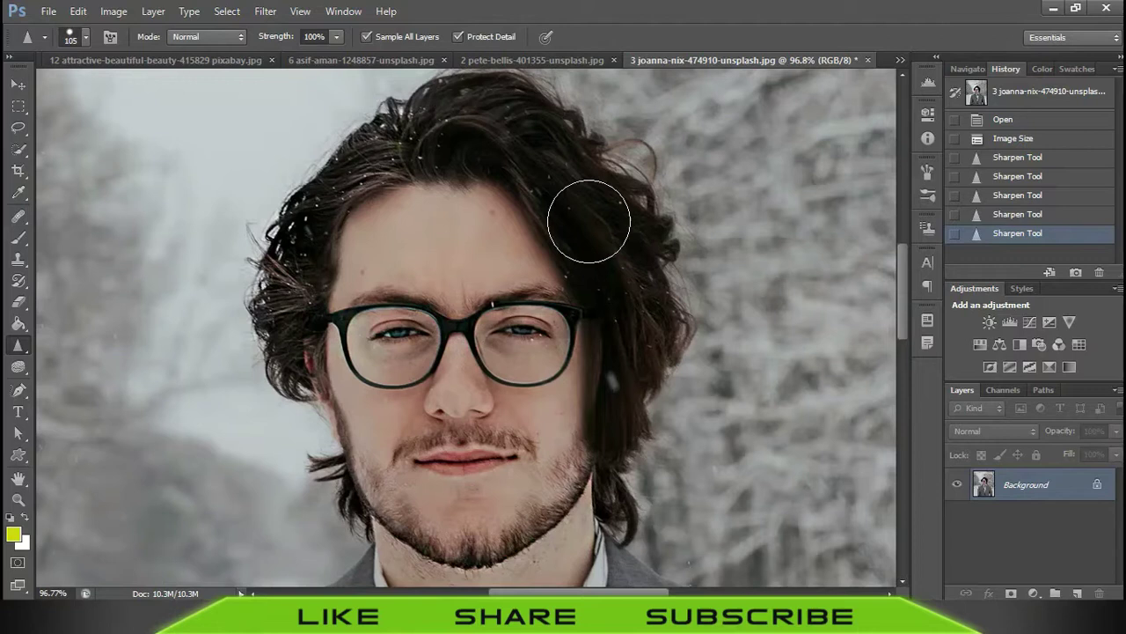
left_click_drag(589, 221, 633, 484)
mouse_move(456, 114)
left_mouse_down()
mouse_move(328, 323)
mouse_move(315, 370)
left_mouse_up()
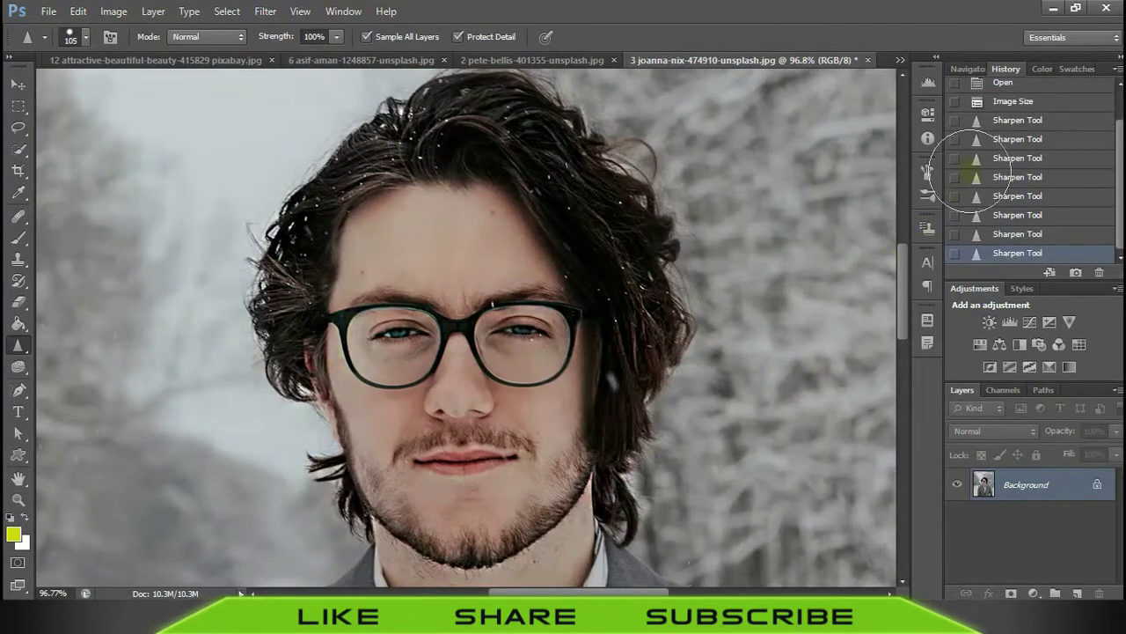
- Compare unsharpened and sharpened History states, then sharpen the forehead and hair
left_click(1021, 102)
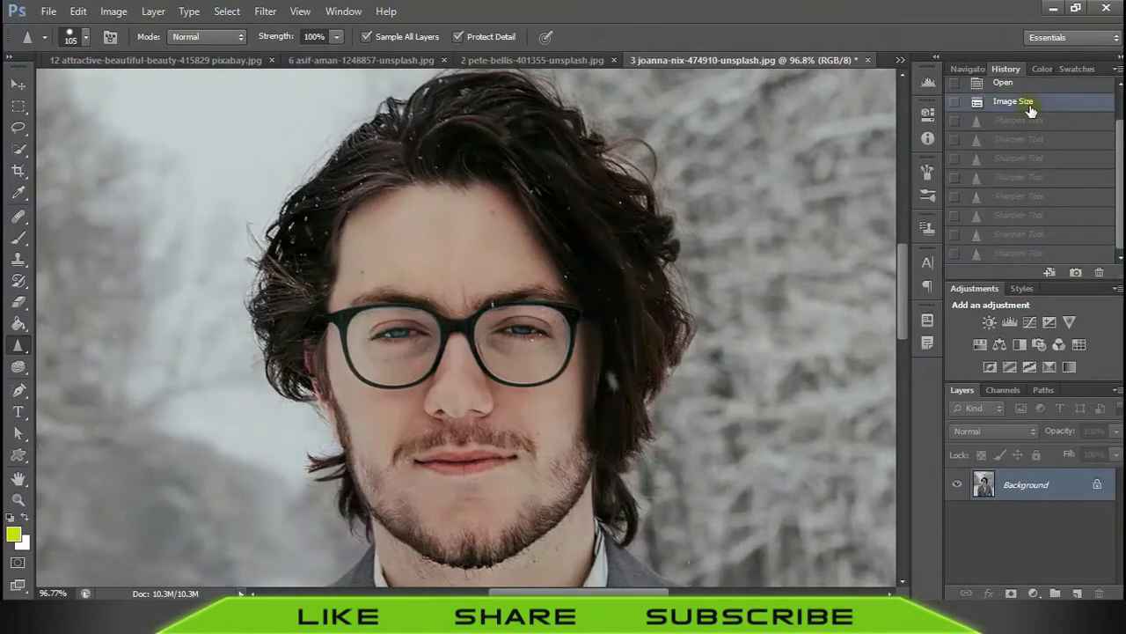
left_click(1030, 253)
key("ctrl+z")
left_click(1031, 254)
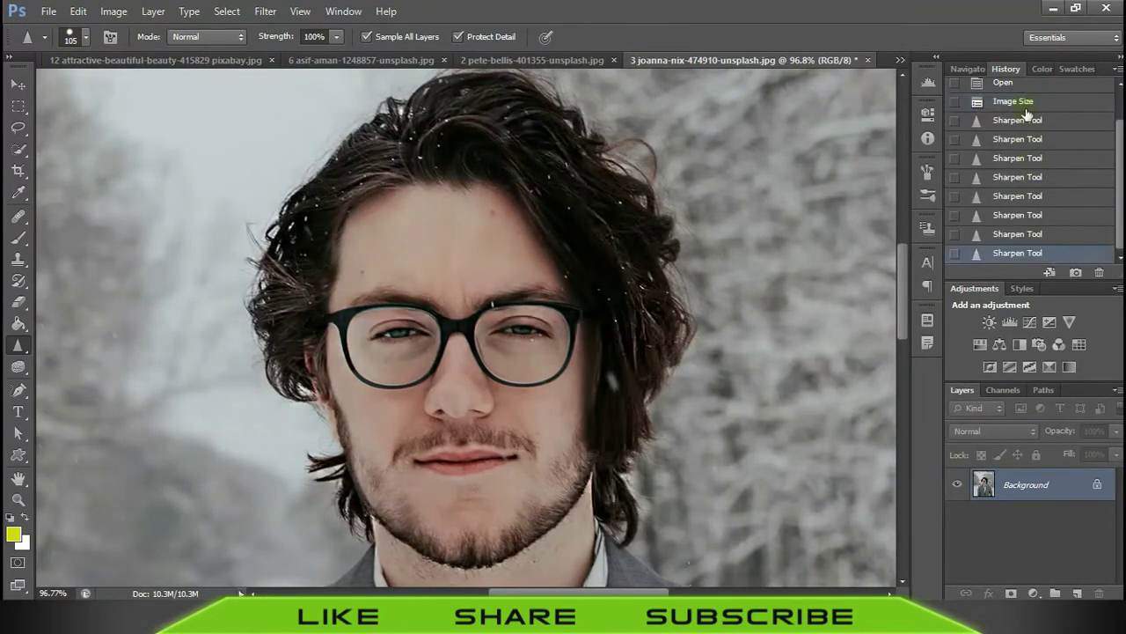
left_click(1022, 104)
left_click(1017, 253)
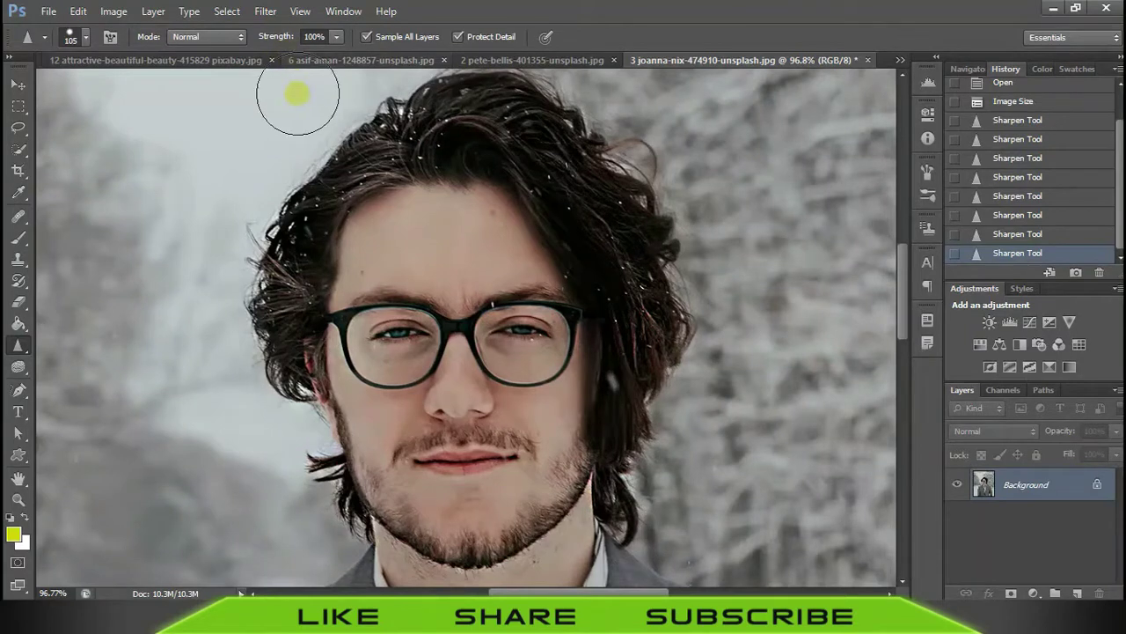
left_click(450, 226)
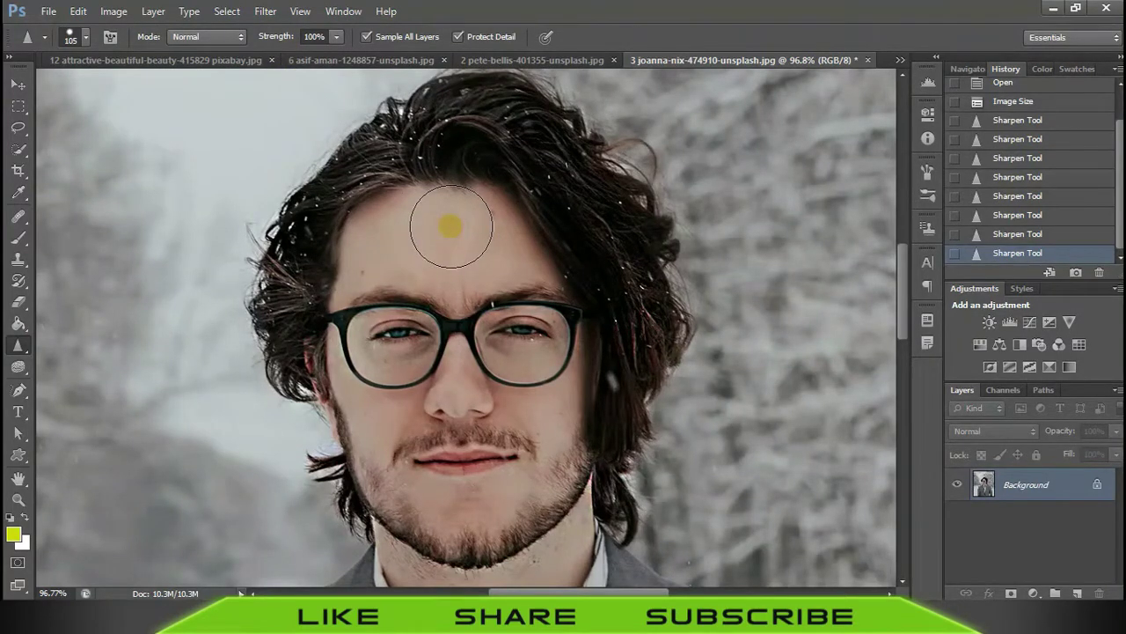
left_click_drag(450, 226, 453, 124)
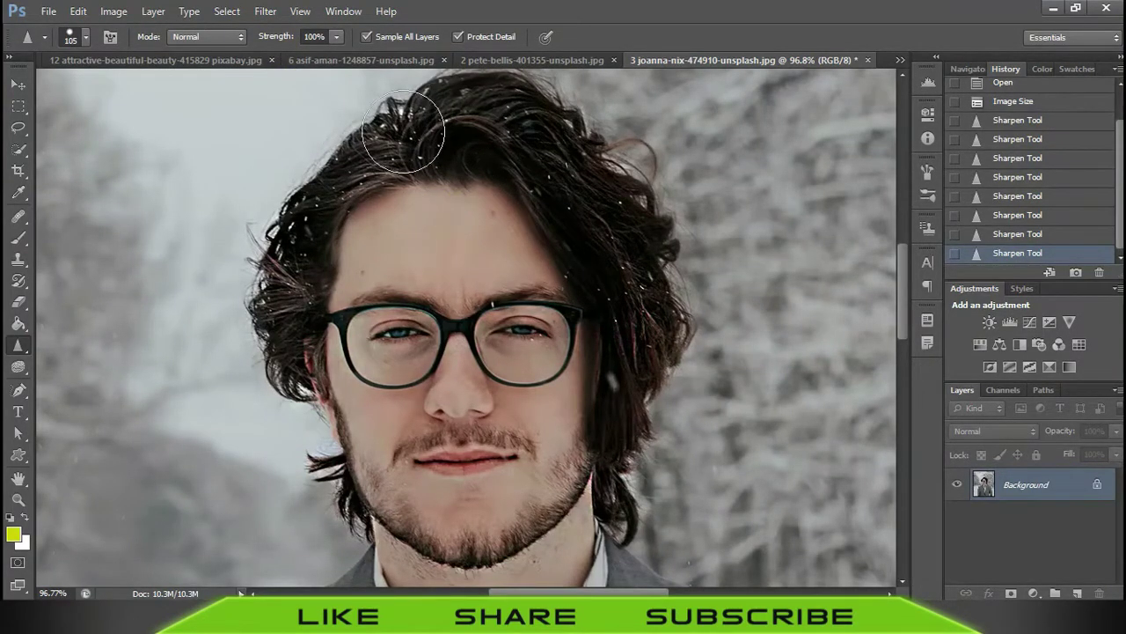
- Toggle Protect Detail, sharpen the lips with it off, then undo
left_click(484, 40)
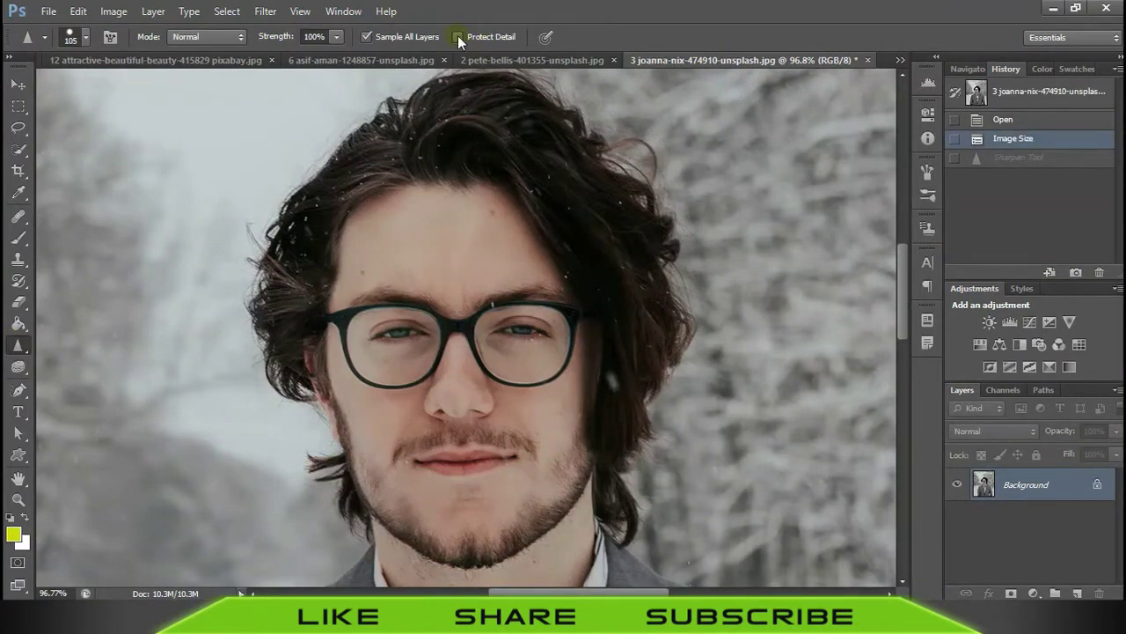
left_click(459, 37)
left_click(458, 37)
mouse_move(407, 469)
left_mouse_down()
mouse_move(530, 456)
mouse_move(419, 471)
mouse_move(518, 463)
left_mouse_up()
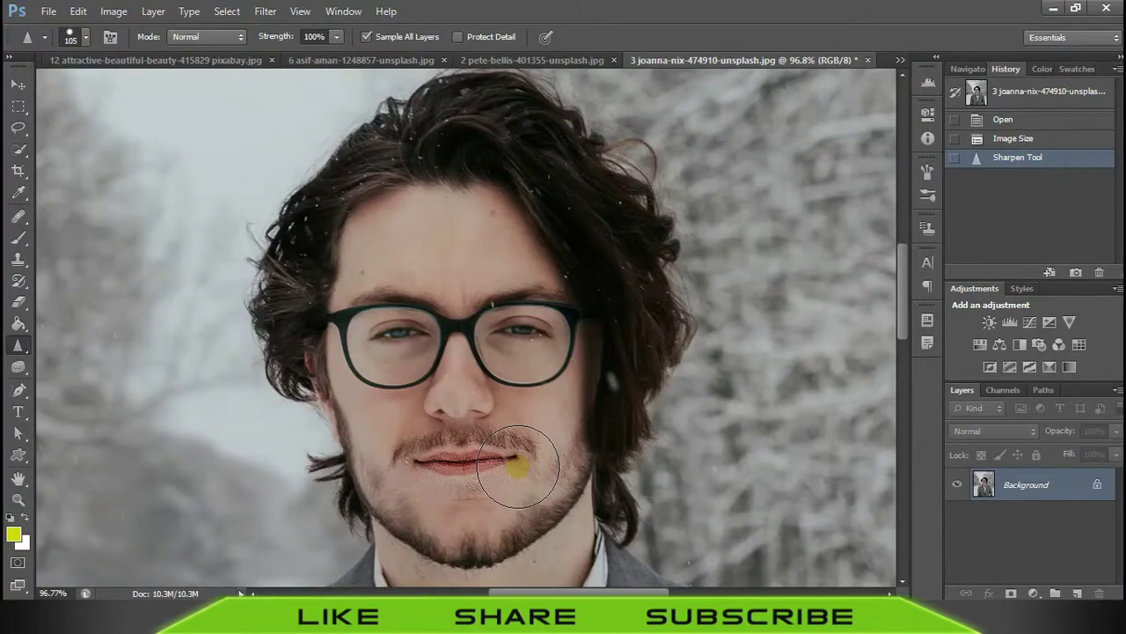
key("ctrl+z")
- With Protect Detail on, sharpen the lips and nose area, then revert in History
left_click(464, 36)
mouse_move(413, 473)
left_mouse_down()
mouse_move(545, 454)
mouse_move(541, 468)
left_mouse_up()
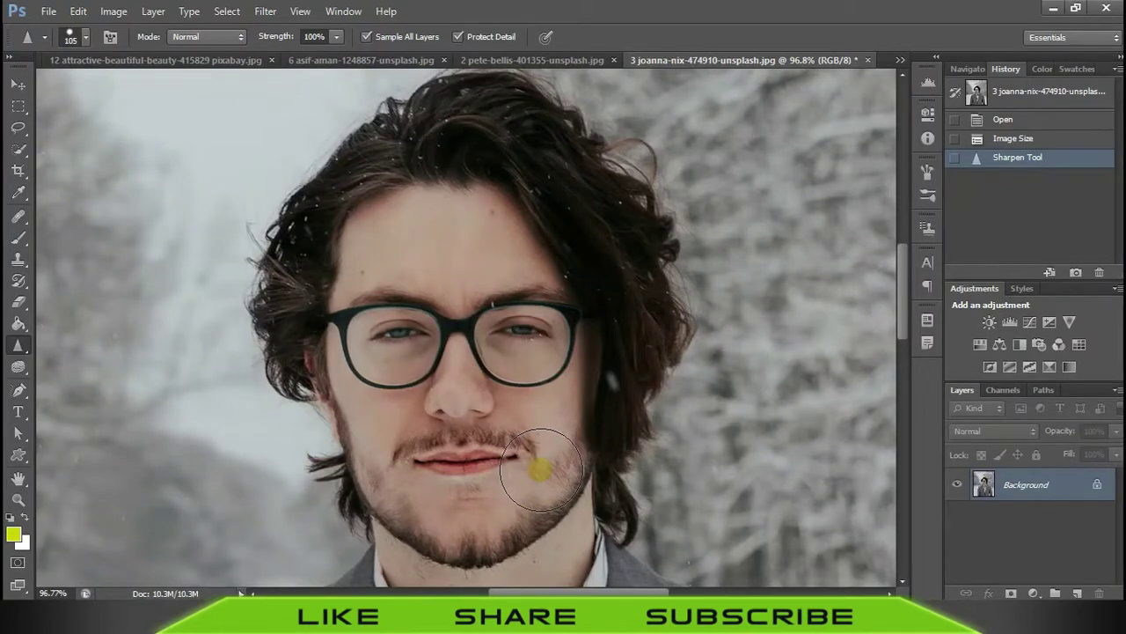
mouse_move(447, 390)
left_mouse_down()
mouse_move(432, 473)
mouse_move(423, 470)
left_mouse_up()
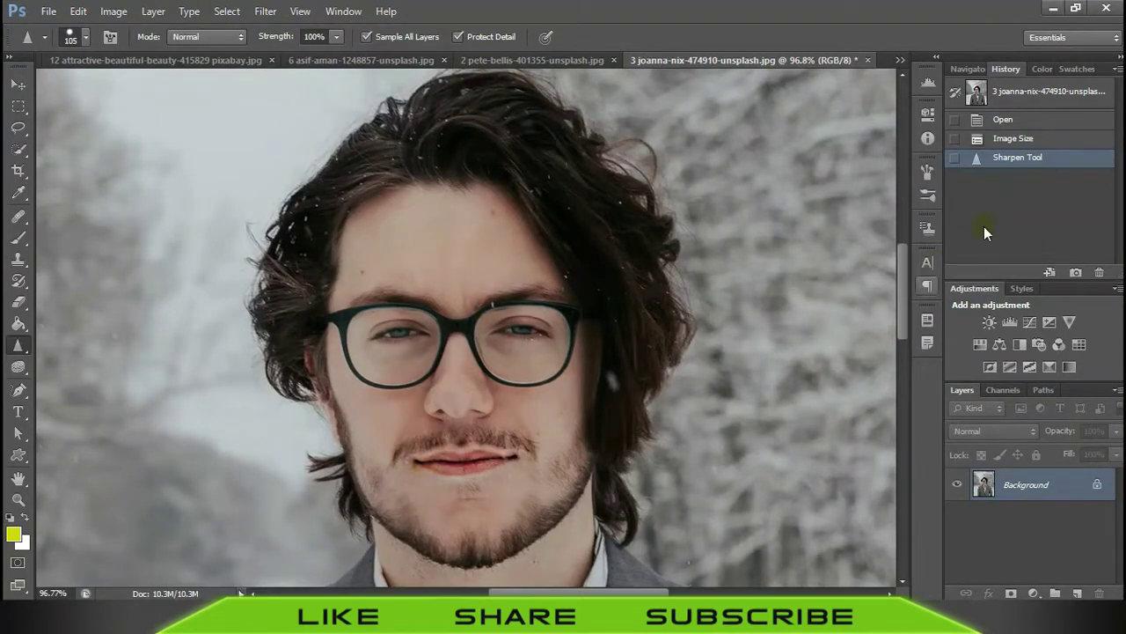
left_click(1021, 139)
- With Protect Detail off, sharpen the lips, moustache and chin, then revert
left_click(465, 39)
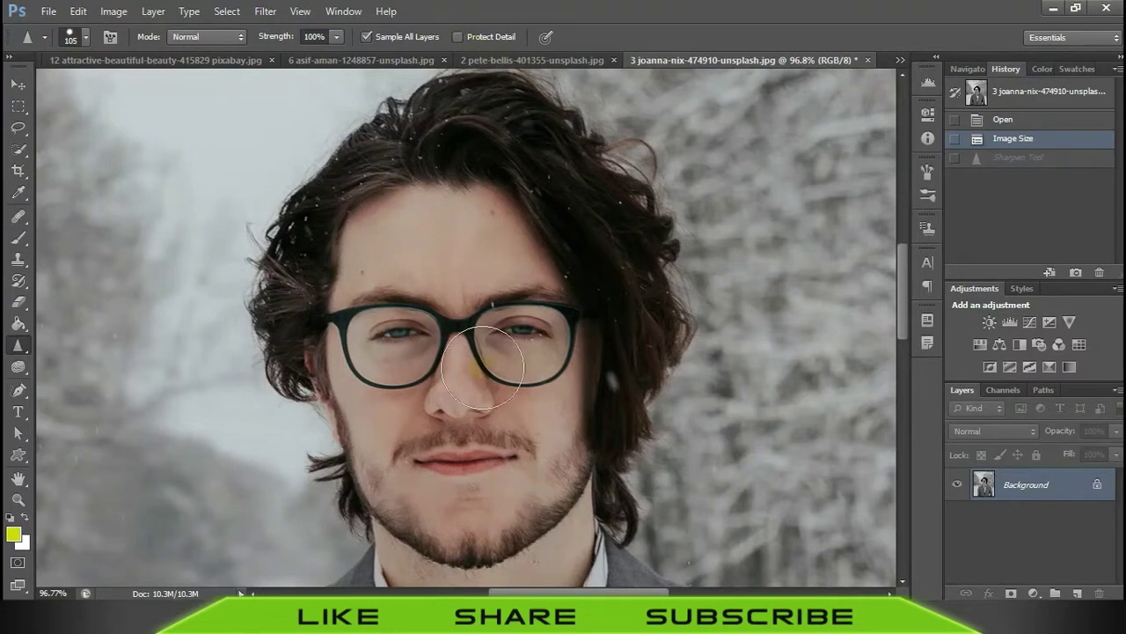
left_click_drag(409, 469, 537, 457)
left_click_drag(613, 480, 516, 476)
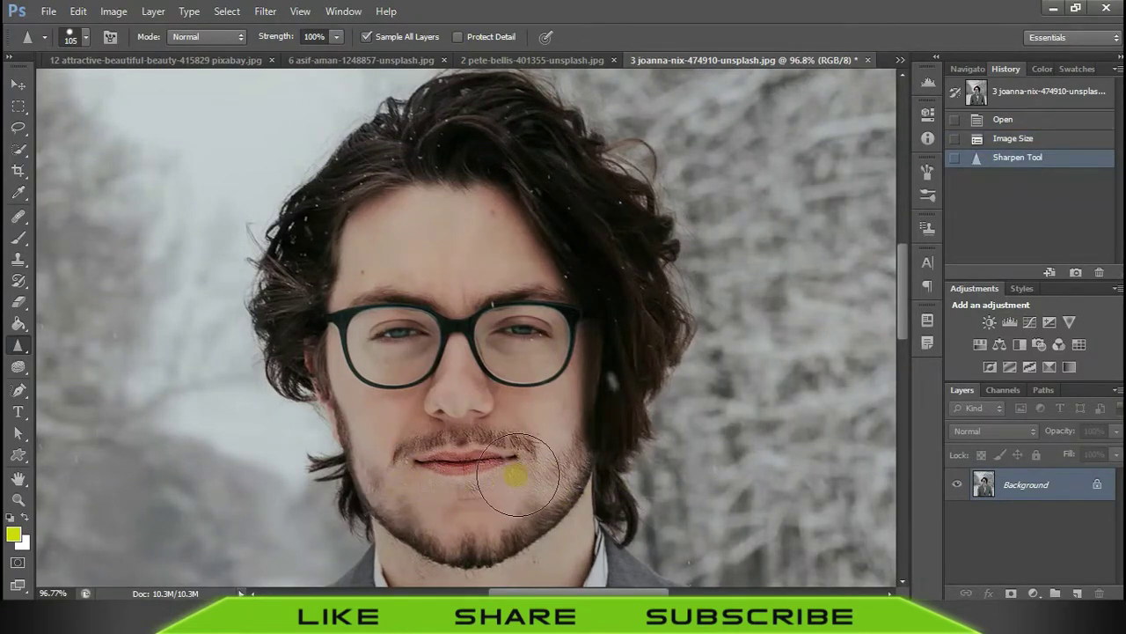
mouse_move(517, 476)
left_mouse_down()
mouse_move(421, 468)
mouse_move(628, 452)
mouse_move(402, 465)
mouse_move(548, 460)
left_mouse_up()
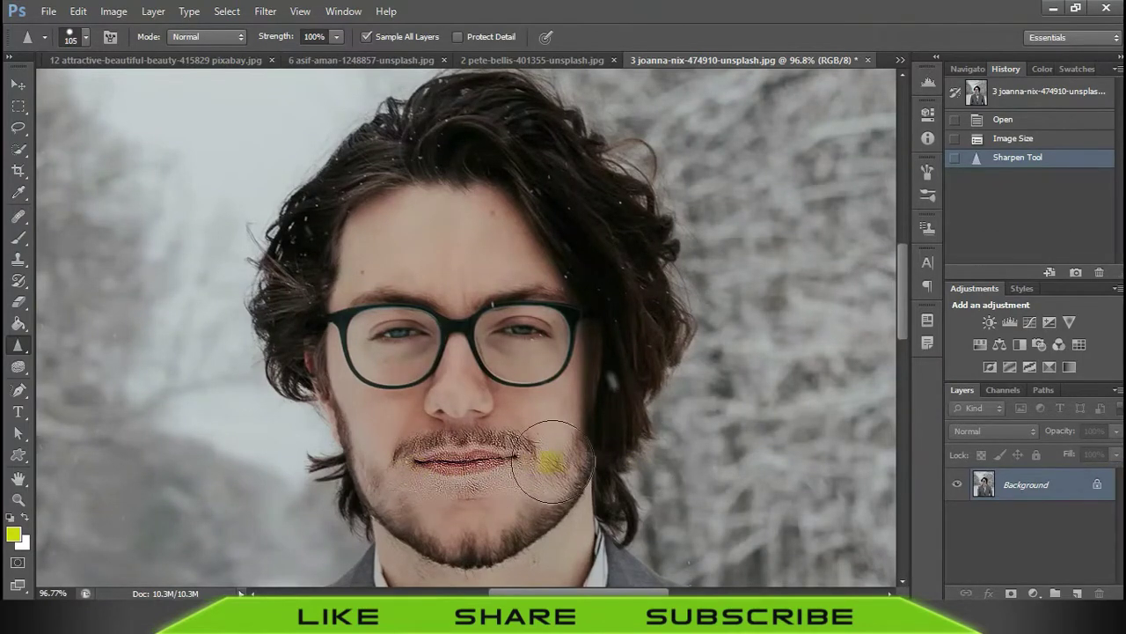
left_click(1006, 141)
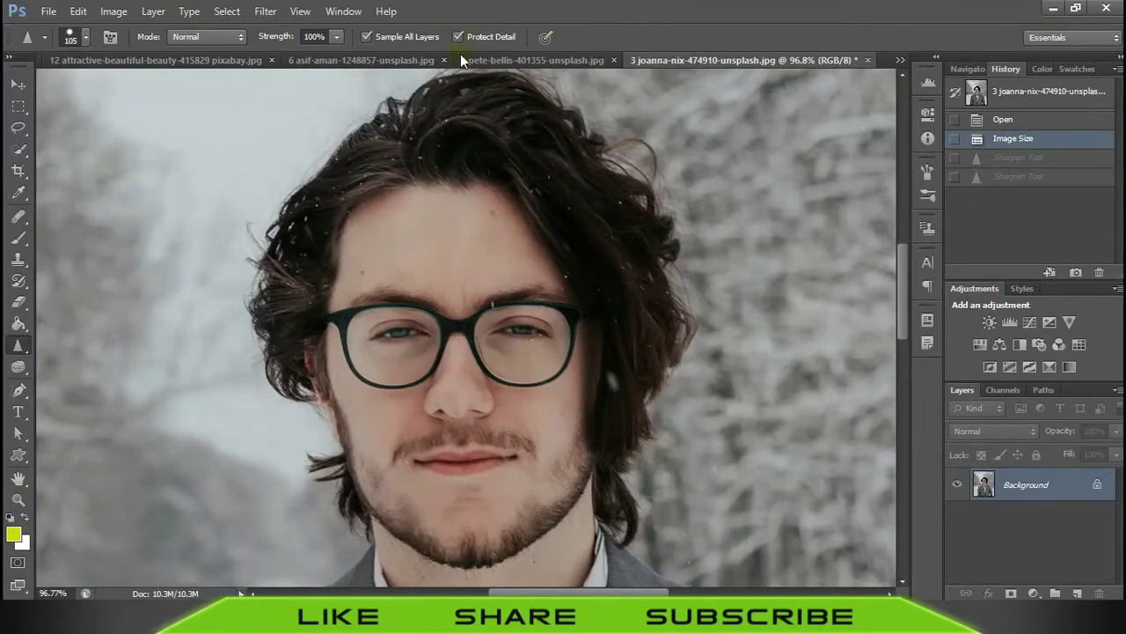
- Sharpen from cheek to chin and over the lips, then revert to unsharpened
mouse_move(540, 410)
left_mouse_down()
mouse_move(528, 447)
mouse_move(356, 484)
left_mouse_up()
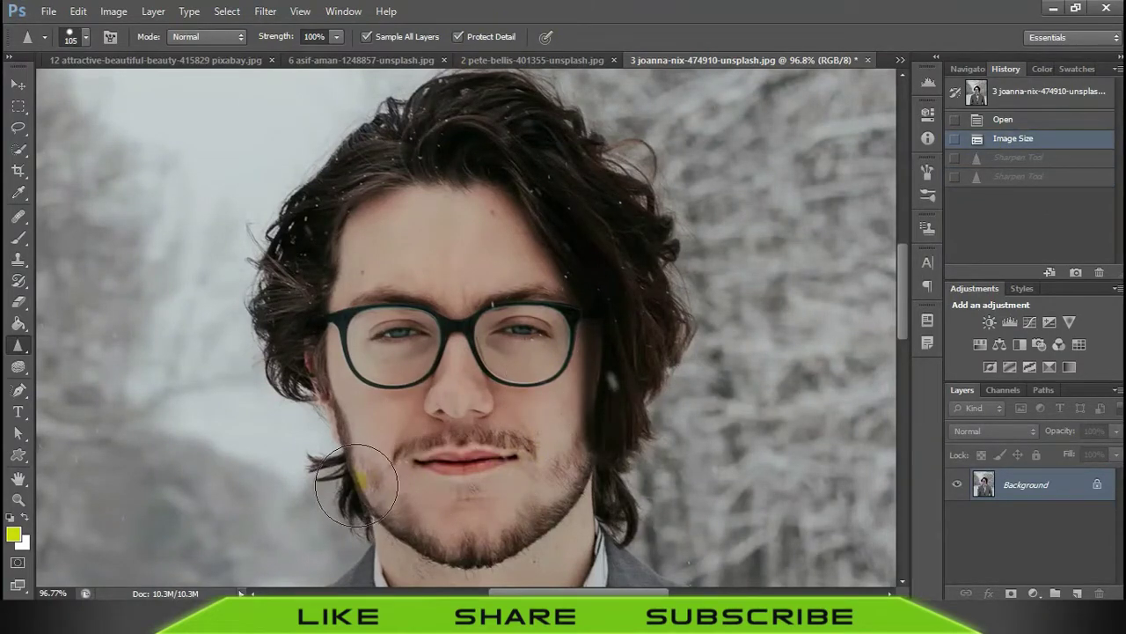
left_click_drag(516, 477, 679, 452)
mouse_move(540, 490)
left_mouse_down()
mouse_move(602, 554)
mouse_move(537, 461)
mouse_move(548, 474)
mouse_move(515, 458)
left_mouse_up()
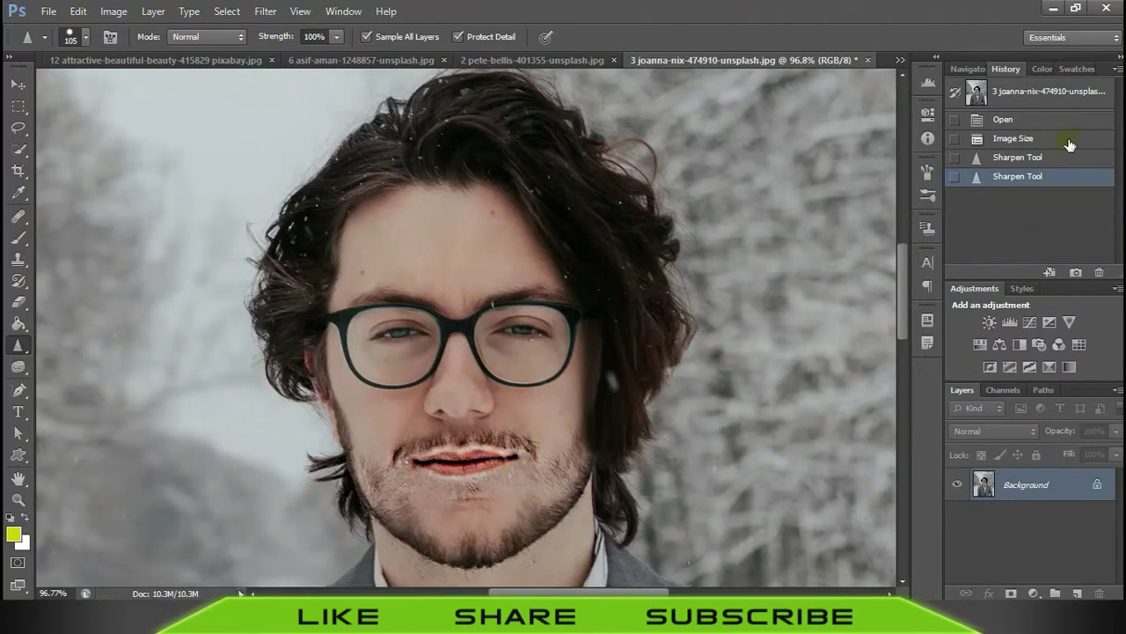
left_click(1056, 144)
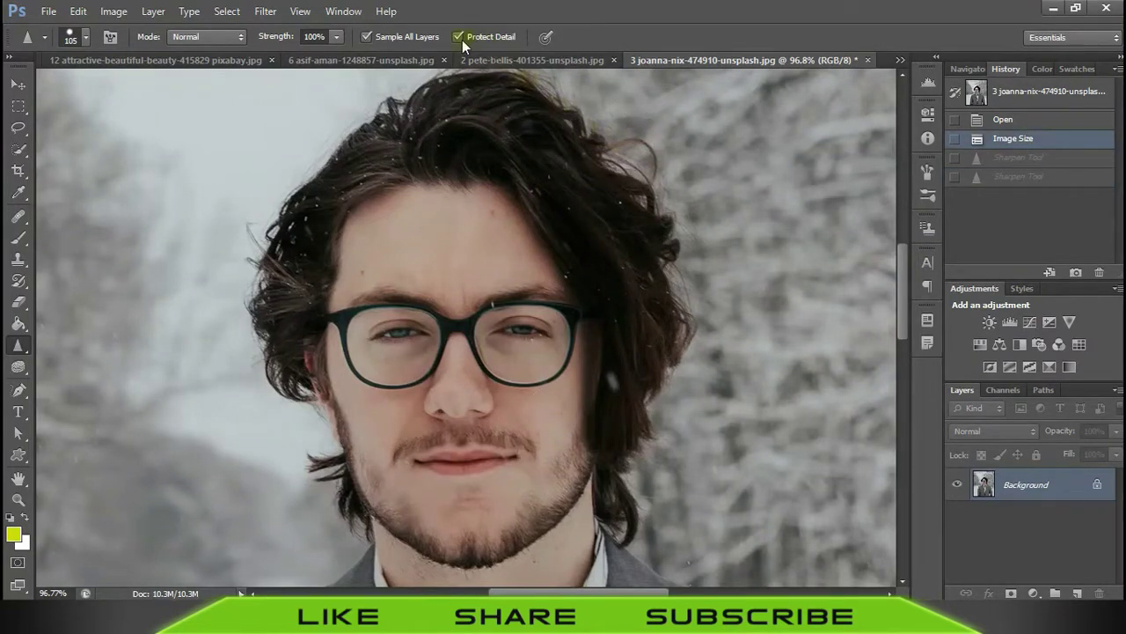
- Switch to the car-and-beach photo and fit it to the window
left_click(900, 60)
left_click(783, 198)
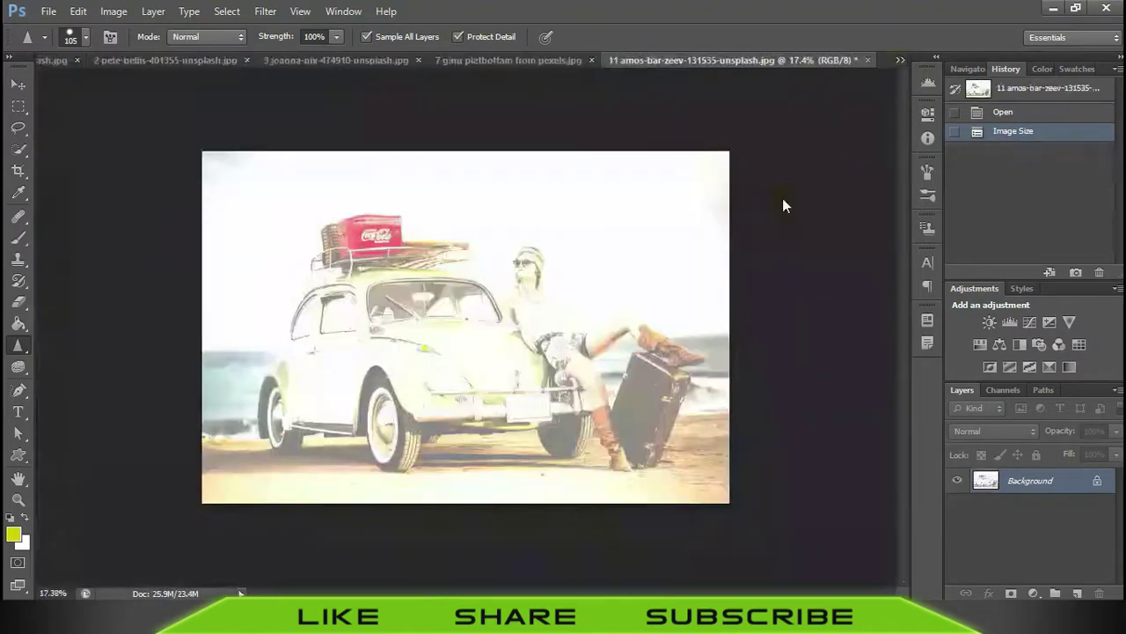
scroll(472, 372, "up", 2)
scroll(528, 375, "up", 3)
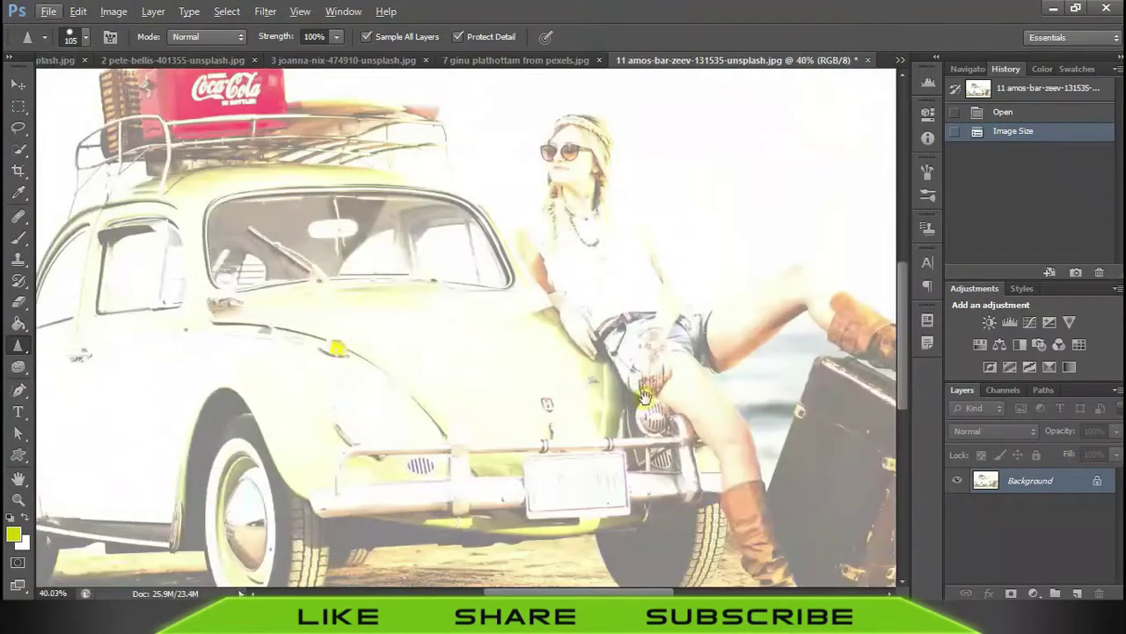
key("ctrl+0")
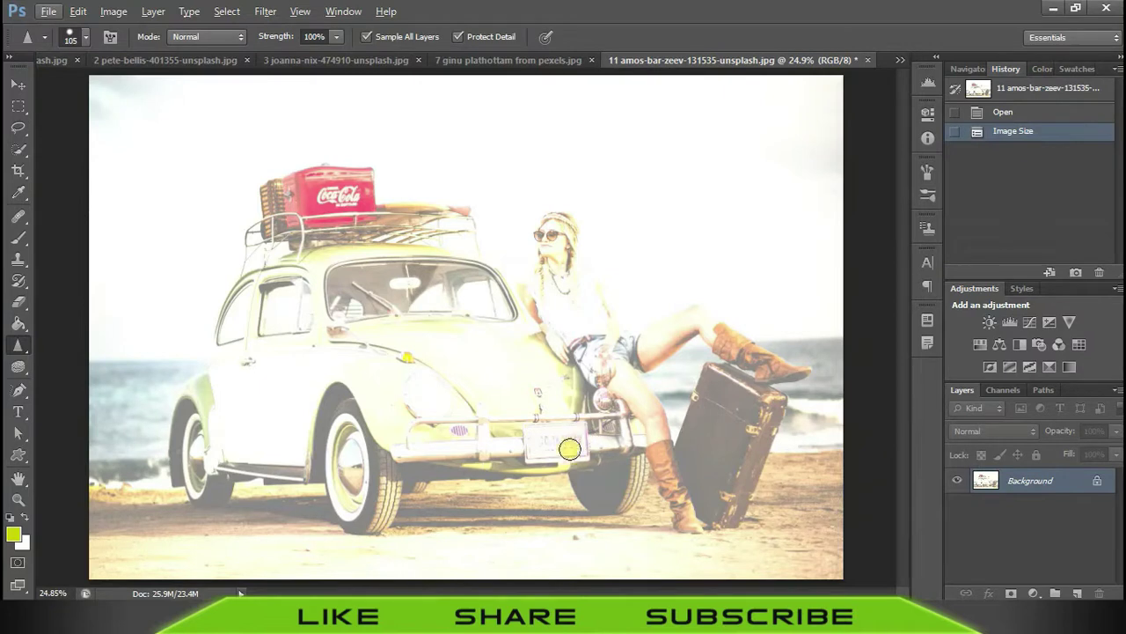
- Zoom in and sharpen the BROADWAY licence plate
left_click_drag(591, 459, 596, 466)
scroll(596, 467, "up", 2)
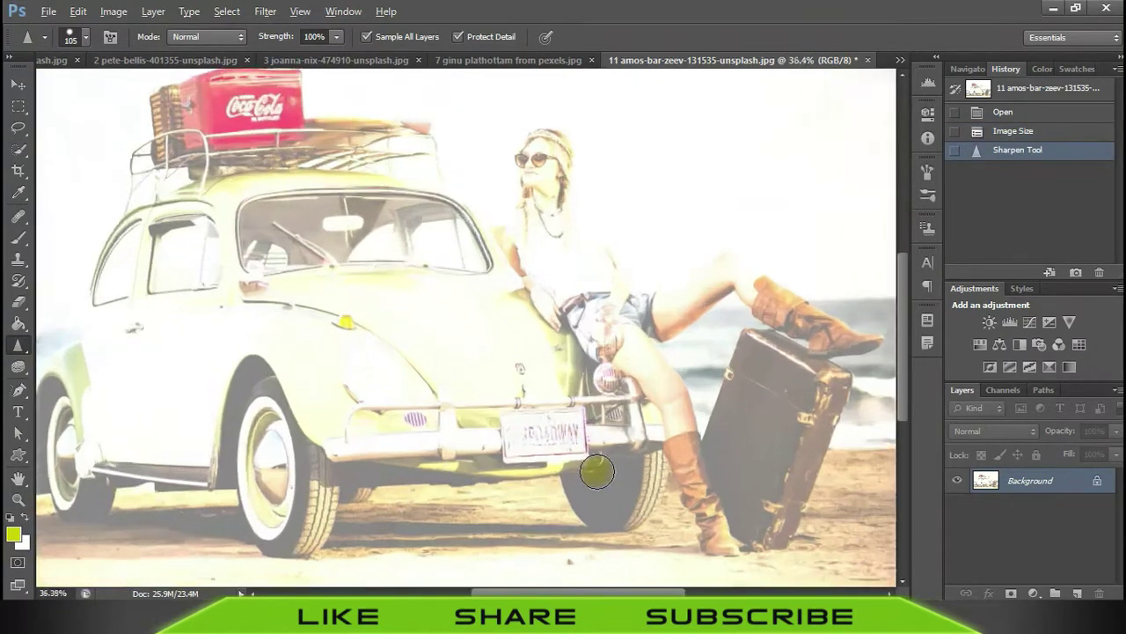
scroll(596, 468, "up", 2)
scroll(597, 472, "up", 2)
scroll(597, 472, "up", 2)
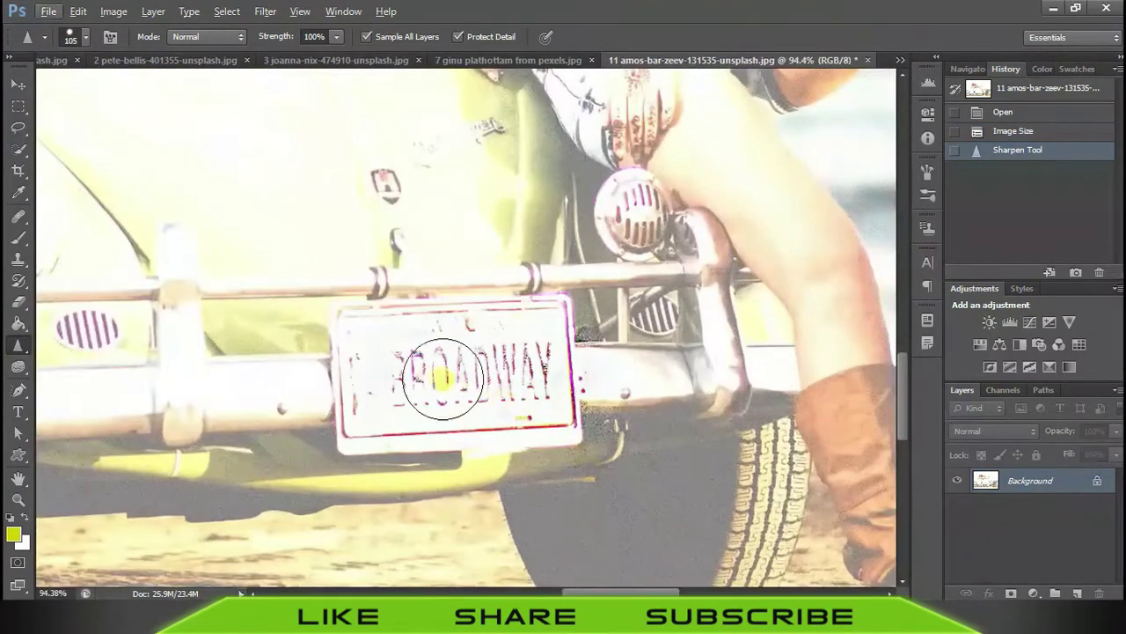
left_click_drag(373, 427, 478, 460)
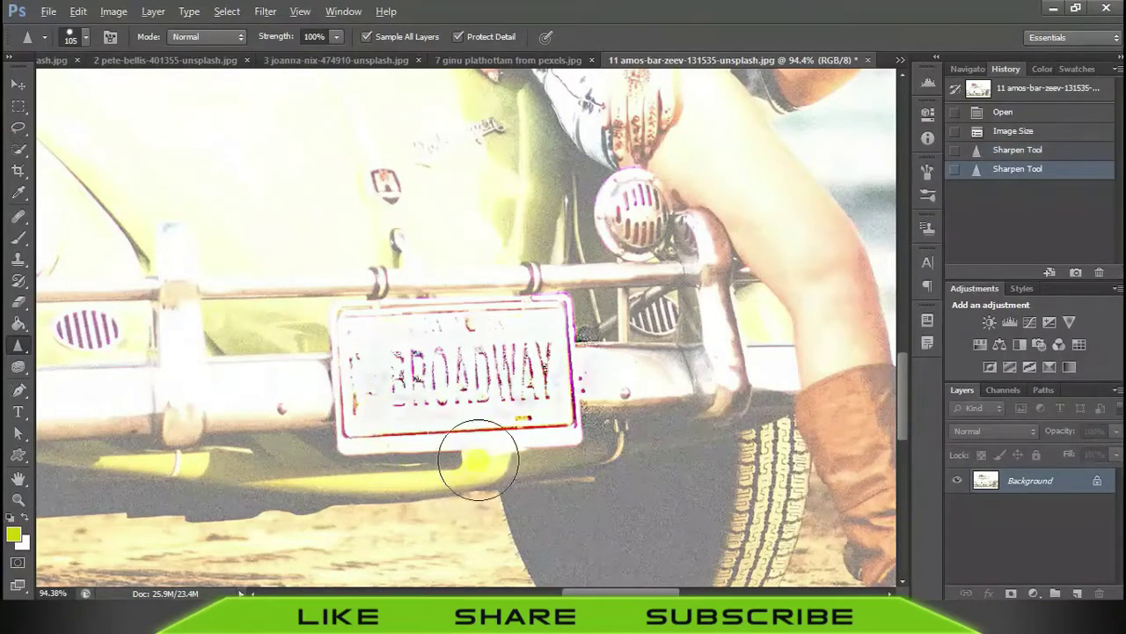
scroll(478, 460, "down", 2)
- Compare the plate in History, then revert the car photo to unsharpened
left_click(1013, 131)
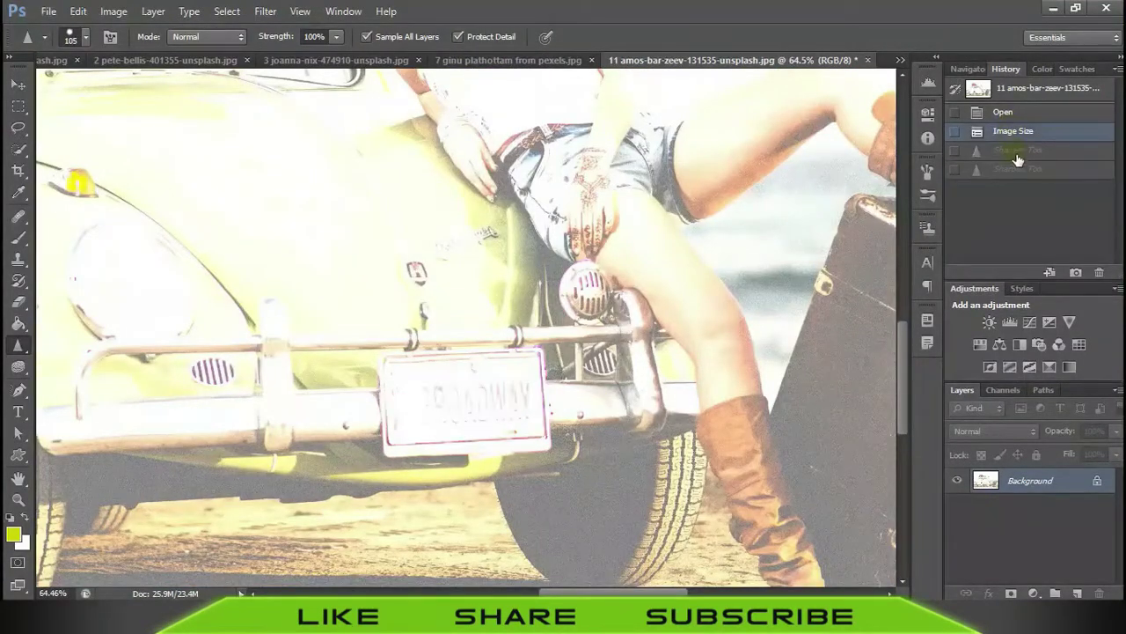
left_click(1019, 170)
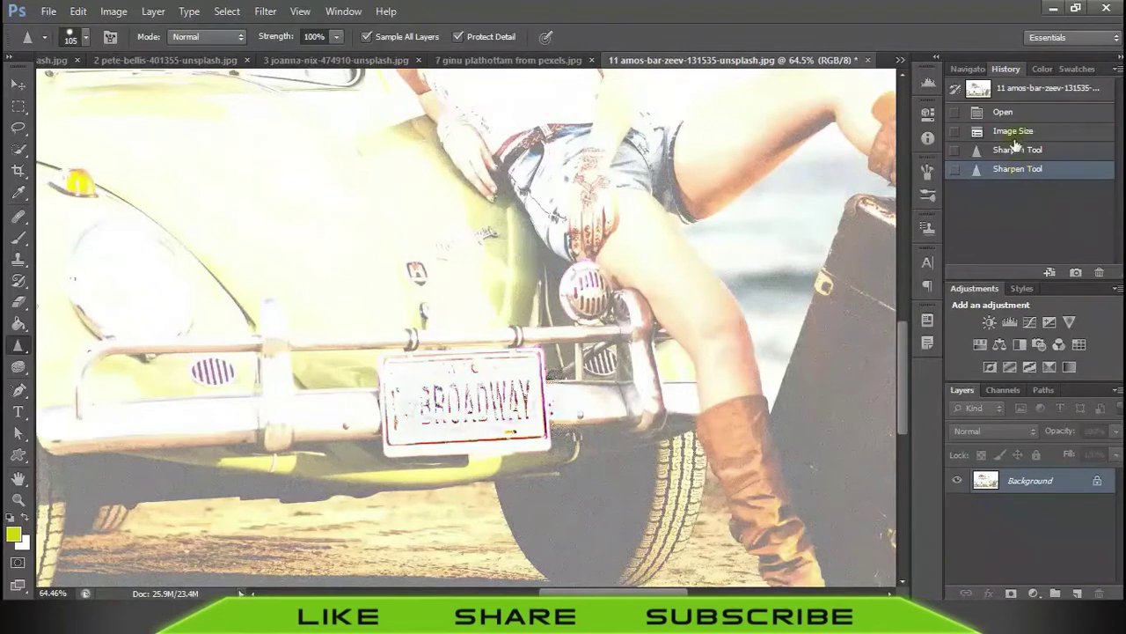
left_click(1013, 131)
scroll(593, 296, "down", 3)
key("alt")
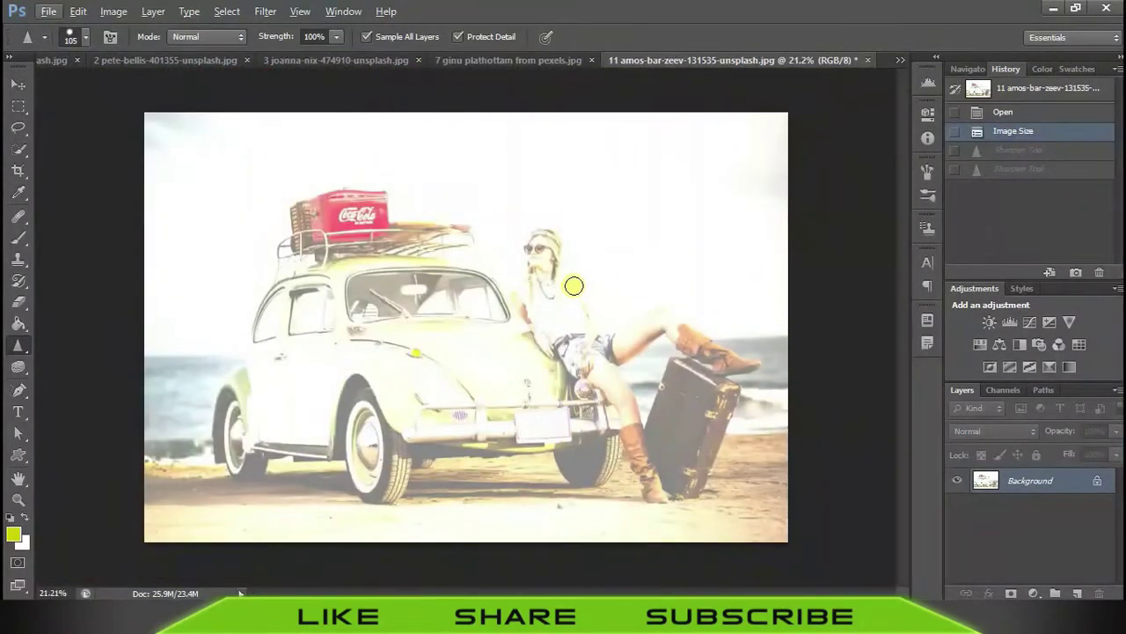
key("ctrl+Tab")
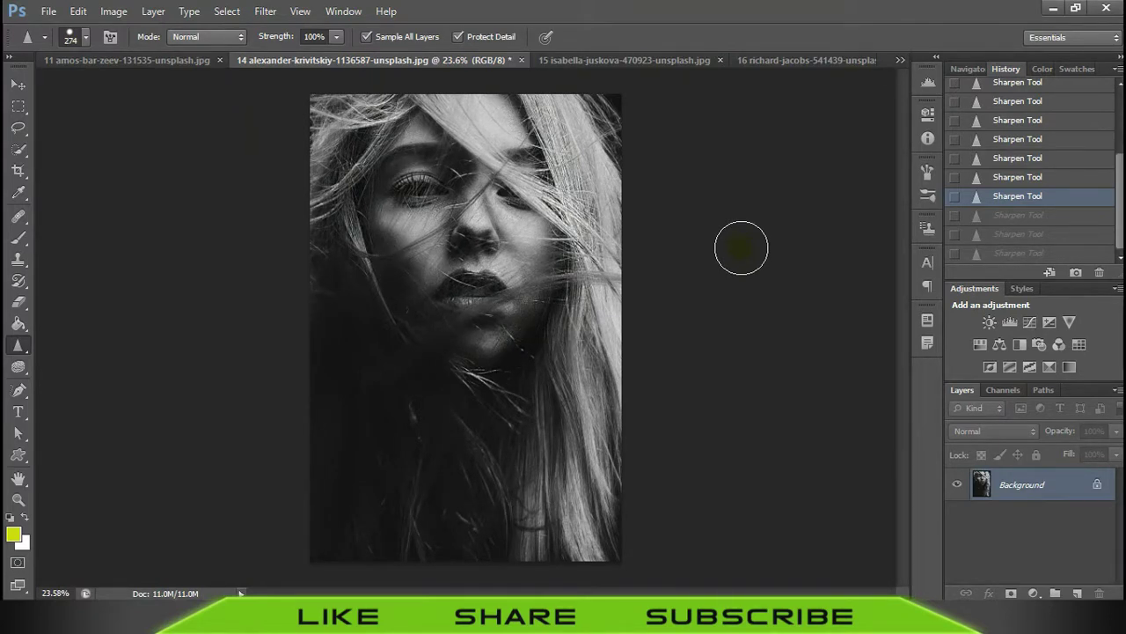
- Sharpen the lion from mouth to neck and compare against the unsharpened state
left_click(658, 68)
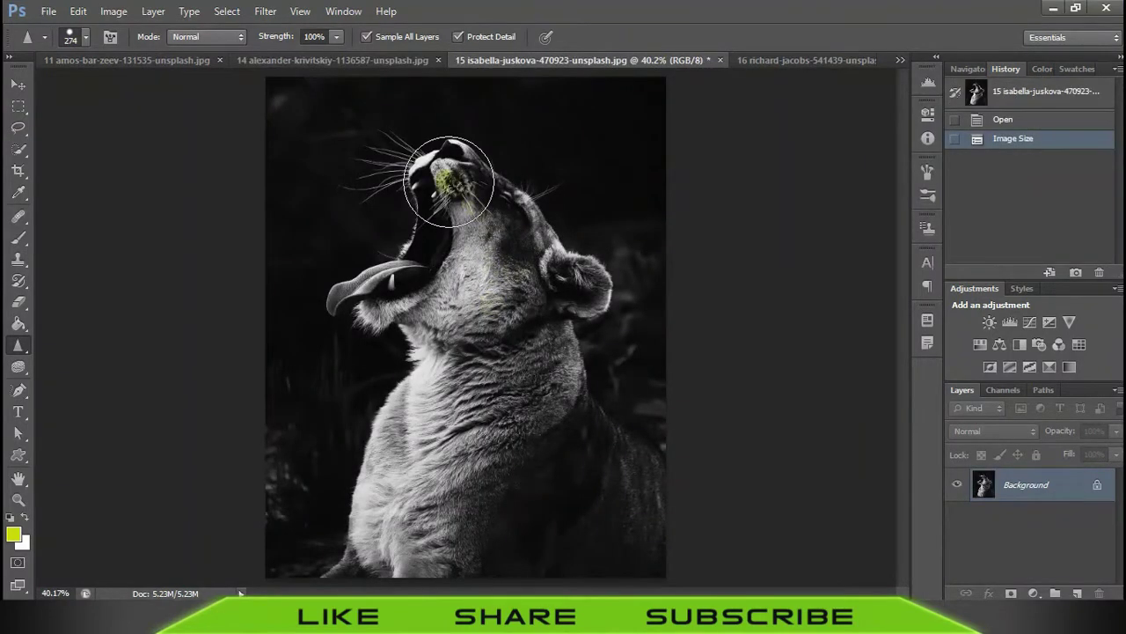
mouse_move(449, 182)
left_mouse_down()
mouse_move(510, 310)
mouse_move(372, 428)
left_mouse_up()
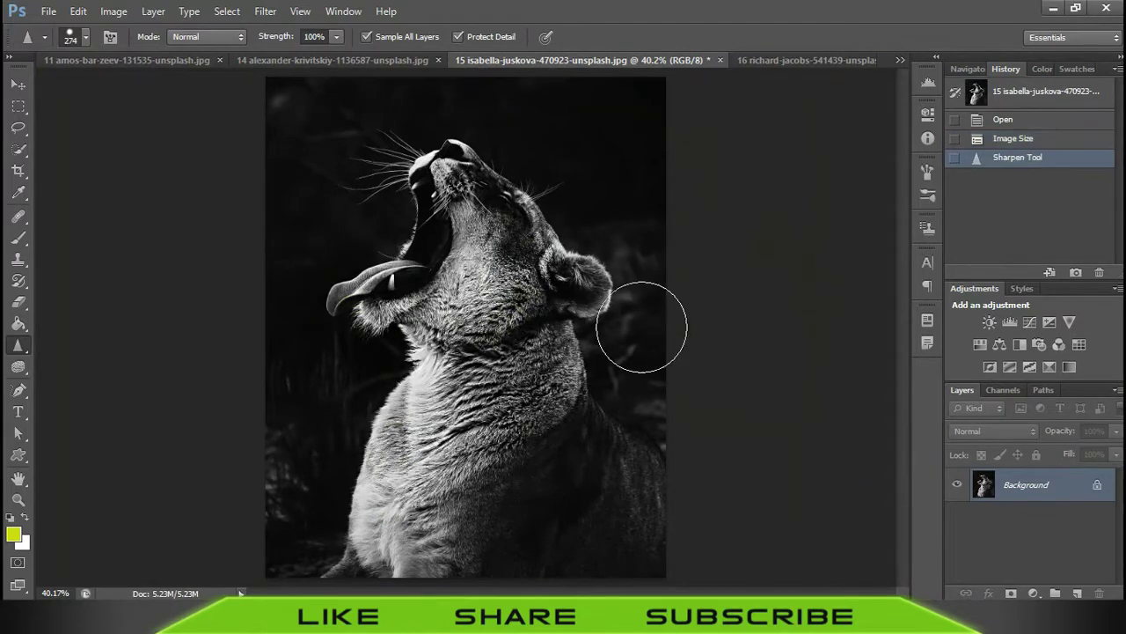
left_click(1021, 141)
left_click(1025, 157)
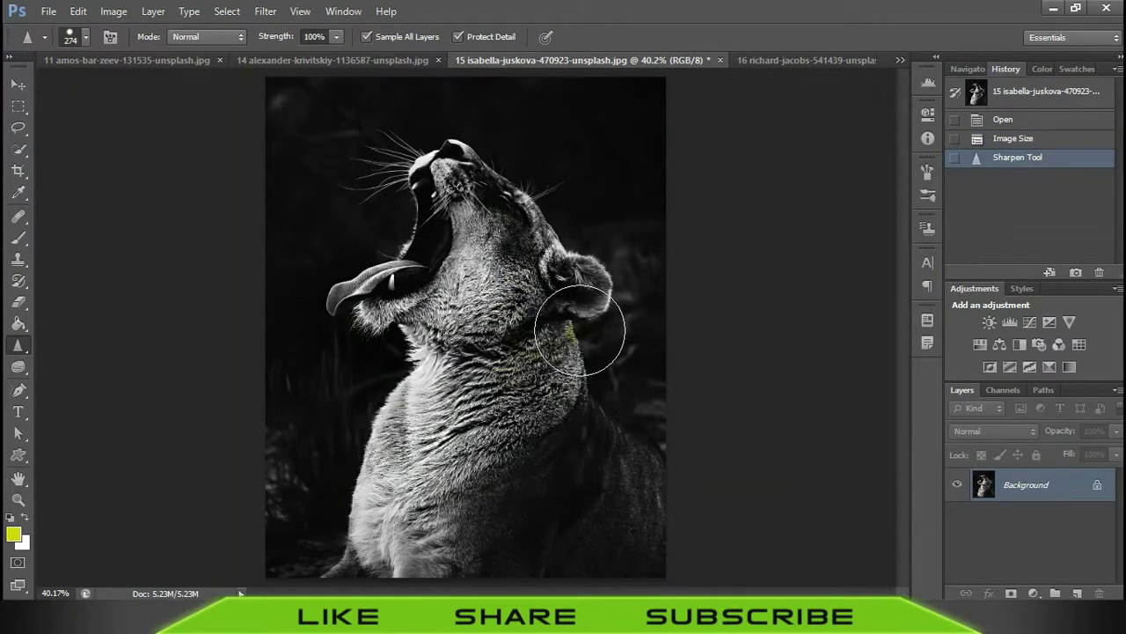
left_click(796, 59)
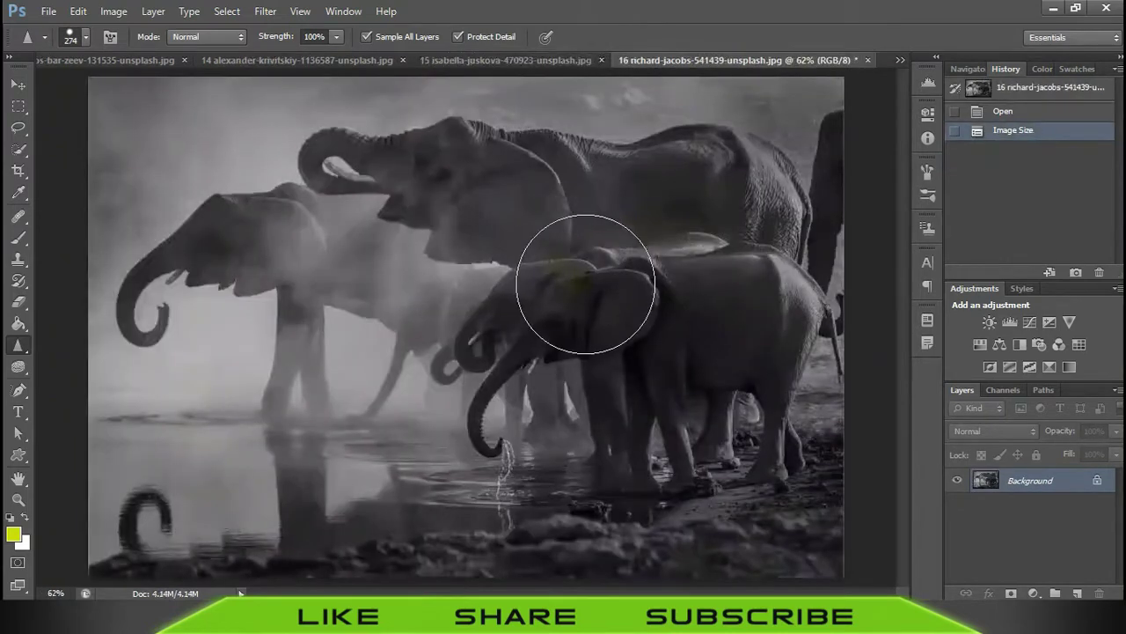
- Add four sharpening strokes across the elephants, then compare with the Image Size state
scroll(585, 284, "up", 2)
scroll(616, 264, "up", 2)
mouse_move(502, 191)
left_mouse_down()
mouse_move(709, 370)
mouse_move(678, 294)
left_mouse_up()
left_click_drag(773, 374, 463, 264)
left_click_drag(463, 308, 481, 397)
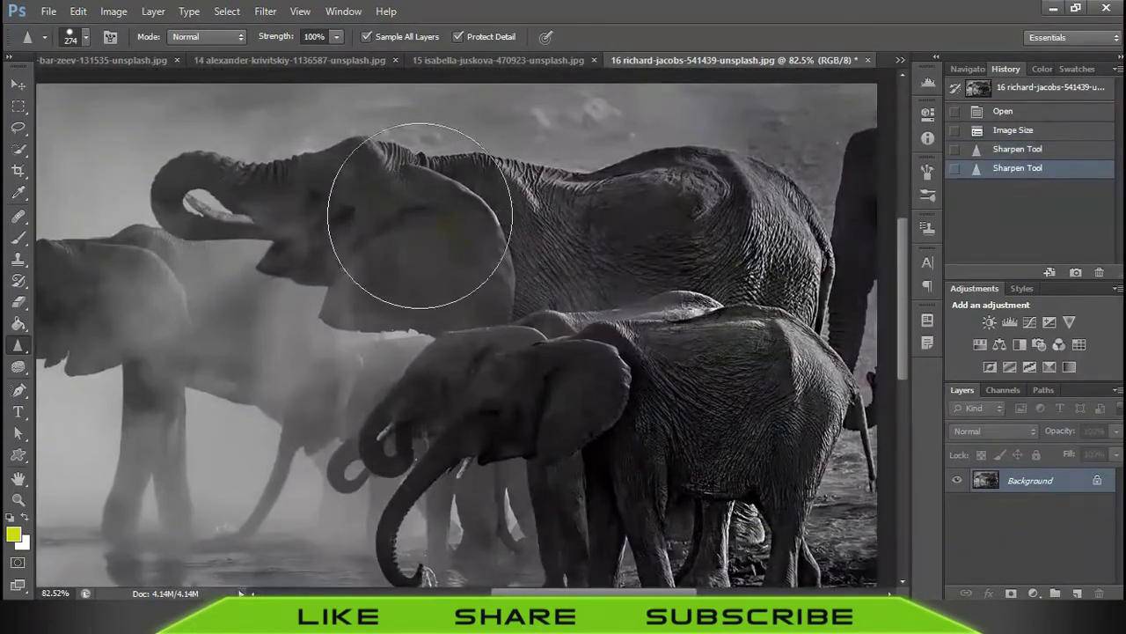
mouse_move(251, 202)
left_mouse_down()
mouse_move(483, 364)
mouse_move(502, 337)
mouse_move(465, 297)
mouse_move(771, 317)
left_mouse_up()
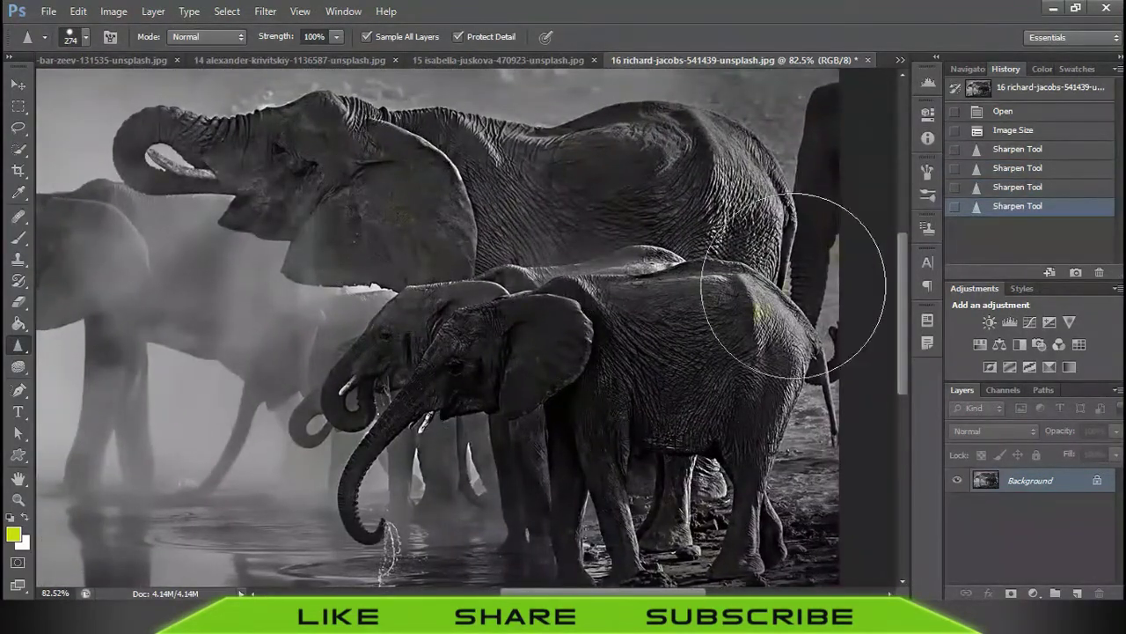
left_click(1023, 132)
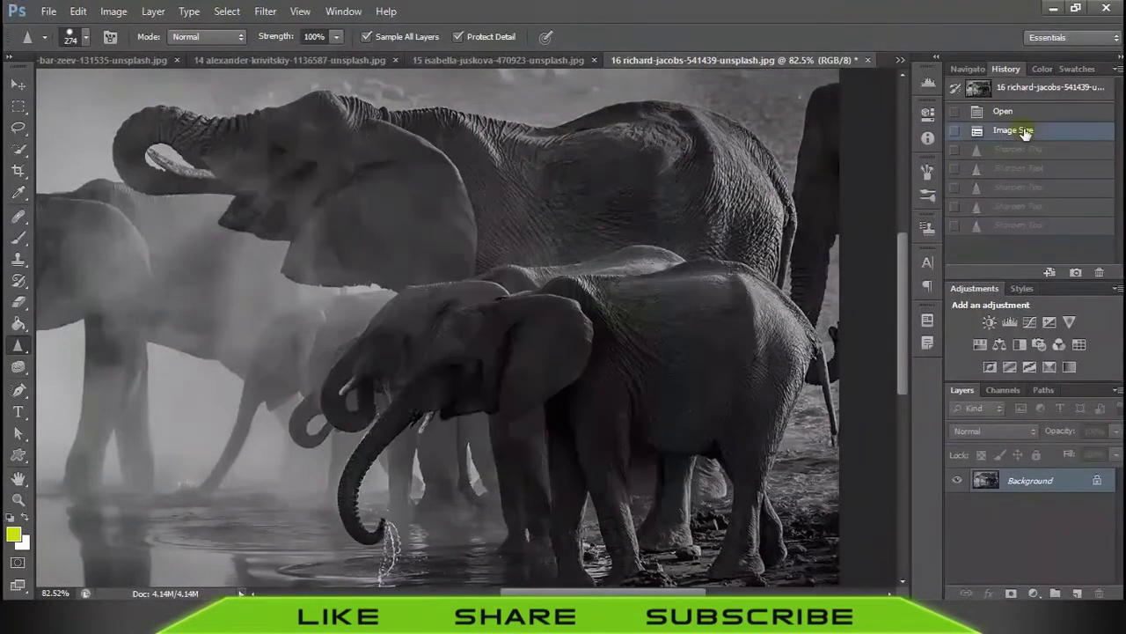
left_click(1025, 232)
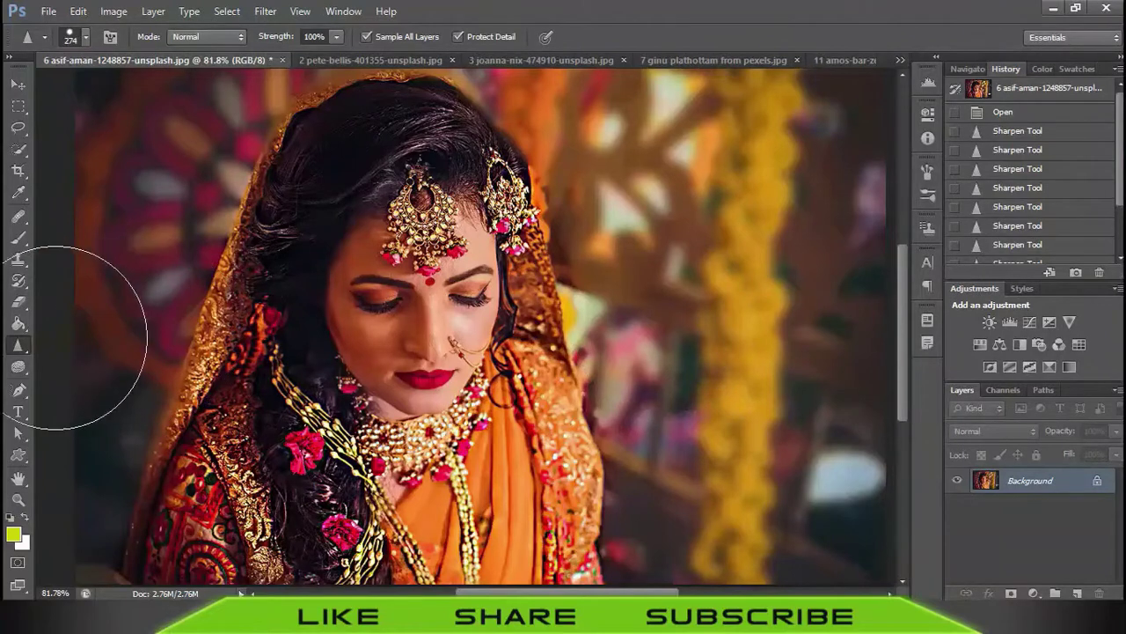
- Bring up the Blur, Sharpen and Smudge tool flyout in the toolbar
right_click(15, 352)
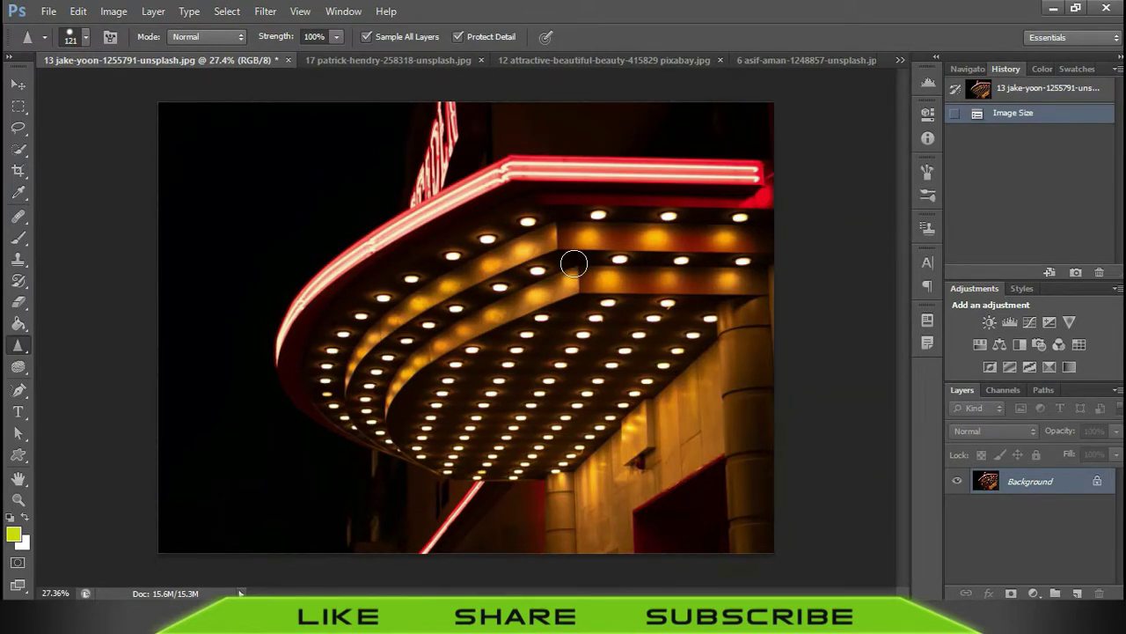
- Replace the Sharpen tool with the Smudge Tool from its toolbar flyout
right_click(19, 348)
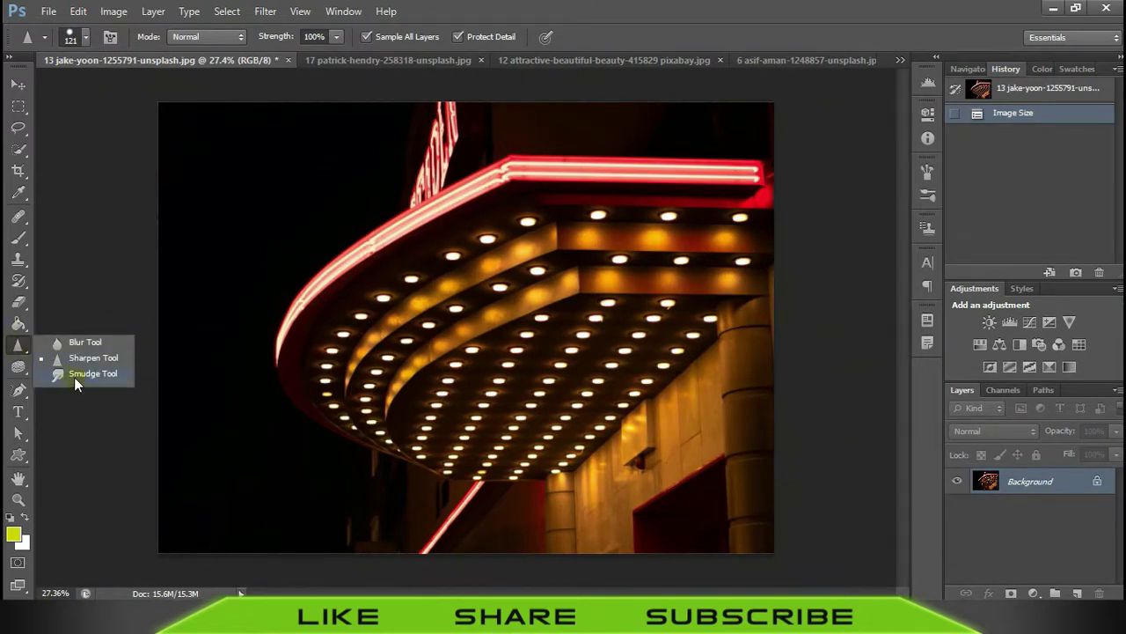
left_click(74, 377)
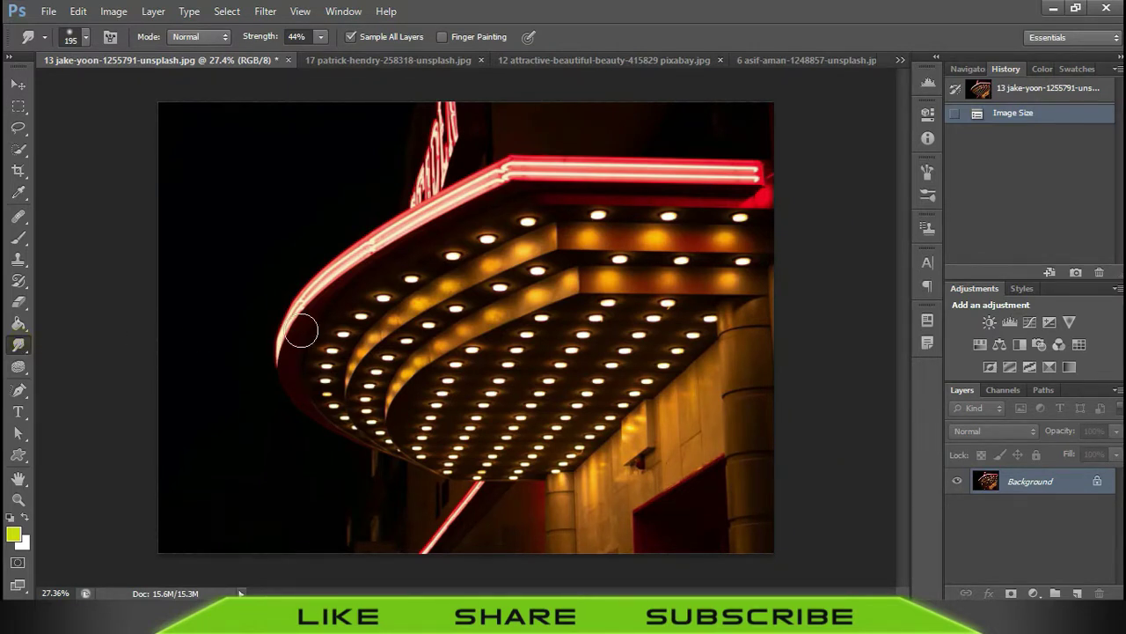
- Zoom onto the marquee lights, size the smudge brush to 105 px, and undo a trial smear
scroll(651, 309, "up", 1)
scroll(651, 310, "up", 4)
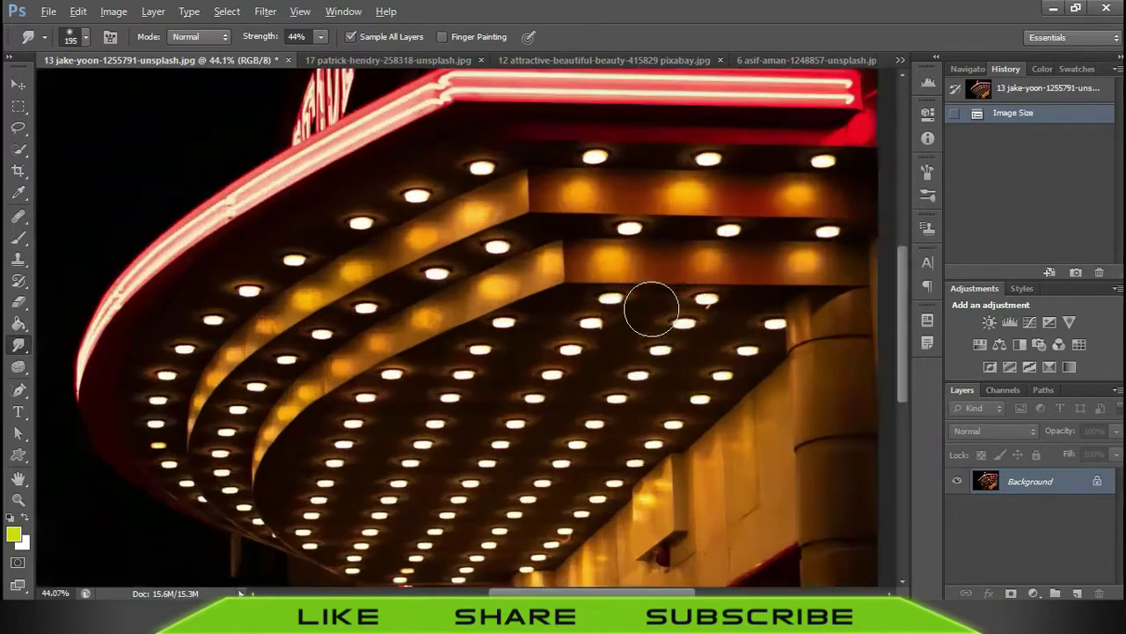
scroll(659, 284, "up", 4)
left_click_drag(669, 276, 635, 348)
scroll(634, 348, "up", 1)
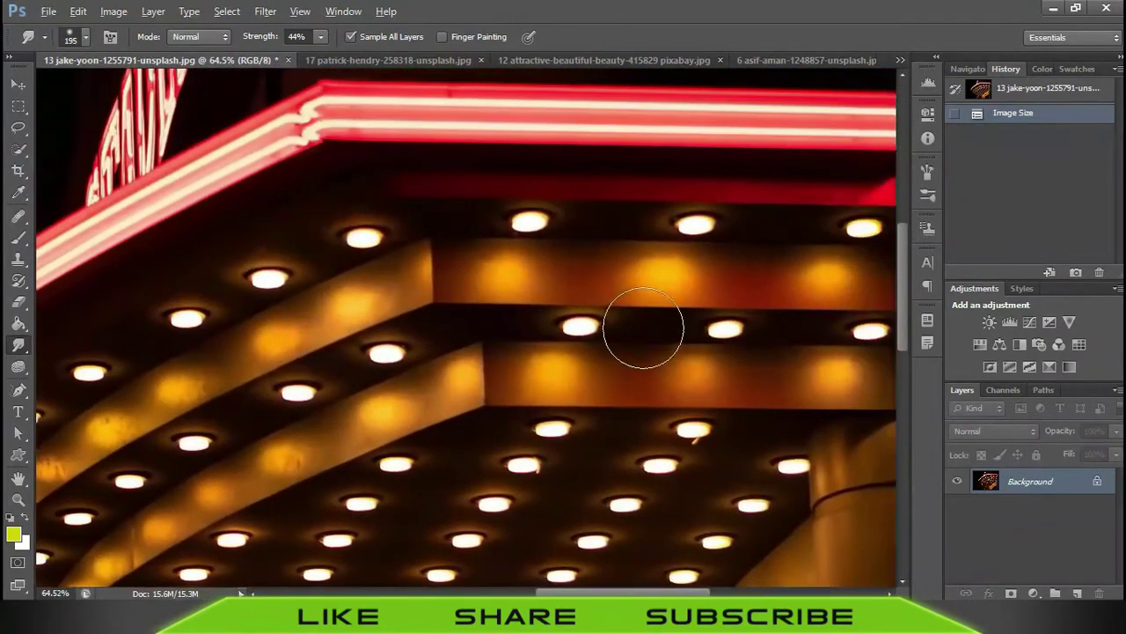
scroll(643, 309, "up", 1)
left_click_drag(668, 305, 640, 310)
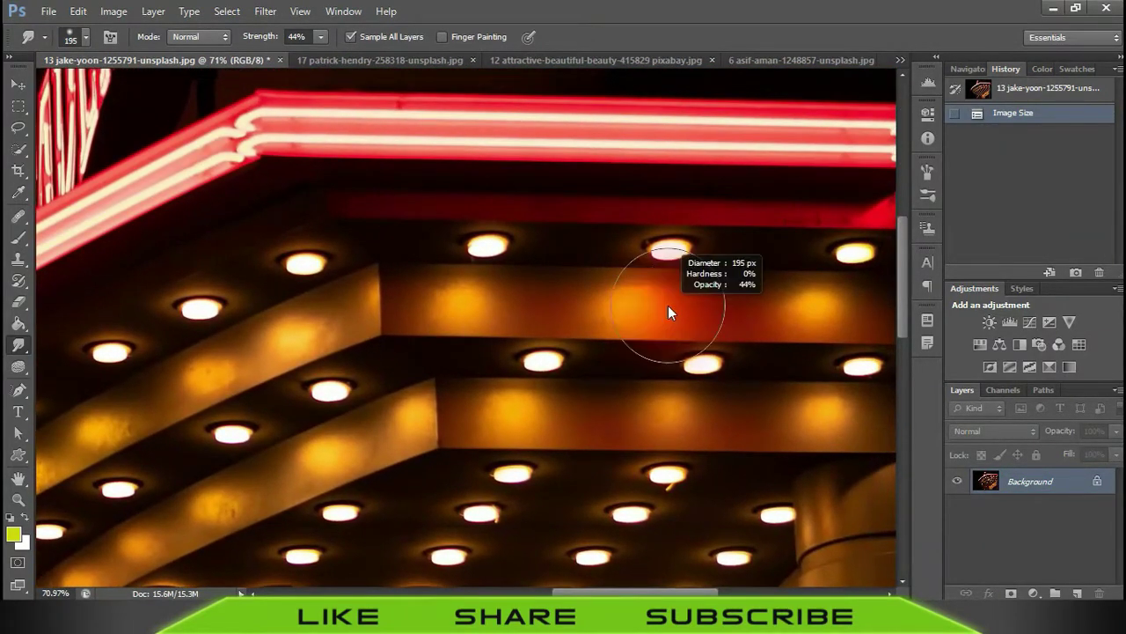
left_click_drag(656, 260, 671, 253)
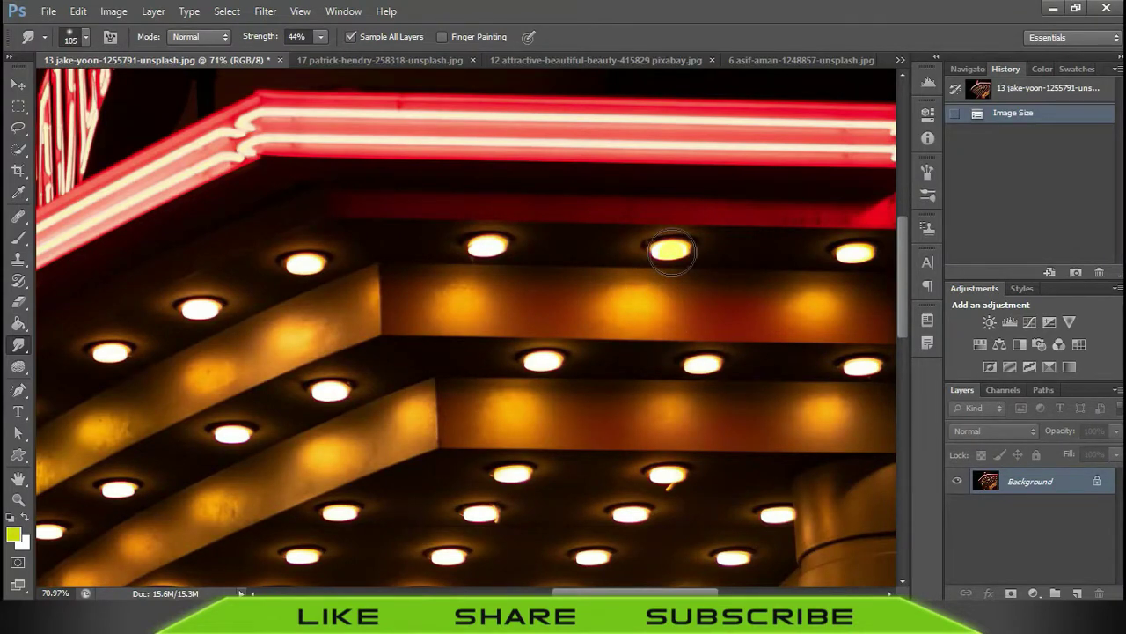
key("ctrl+z")
left_click(288, 41)
type("100")
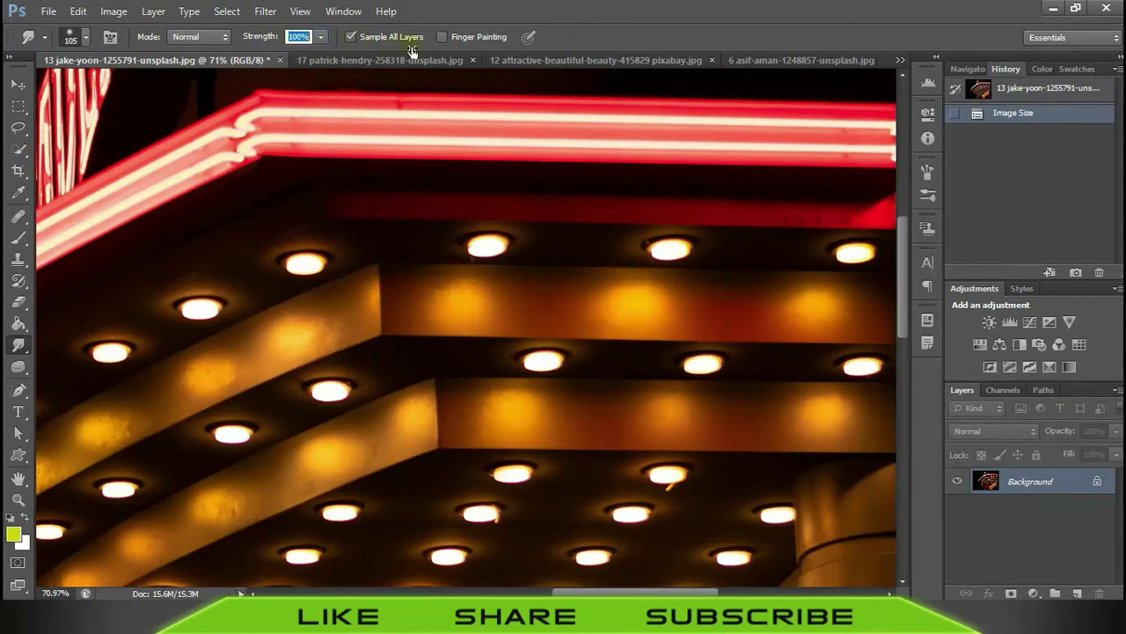
- Smudge the light below the neon sign and smear upper and lower-band lights leftward
left_click(671, 250)
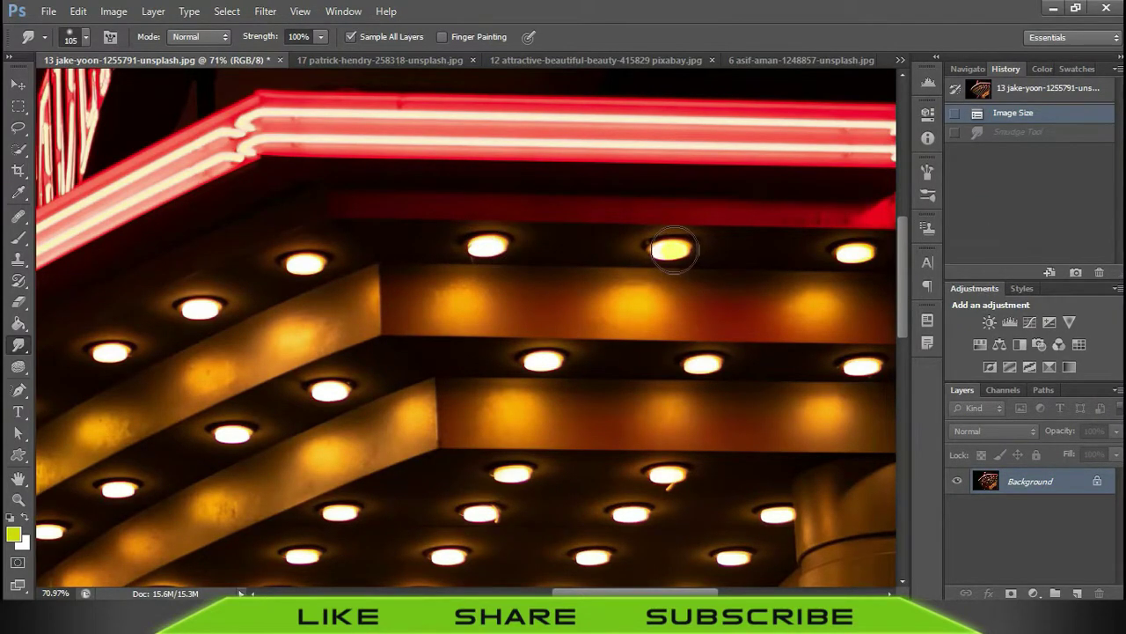
left_click_drag(672, 250, 492, 248)
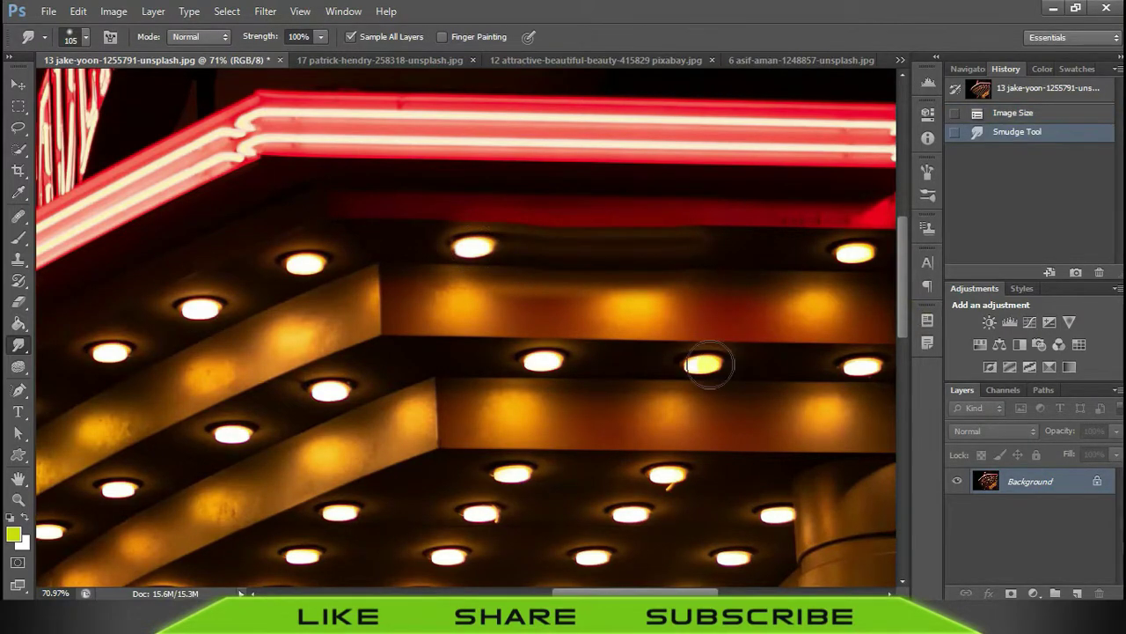
left_click_drag(704, 364, 530, 365)
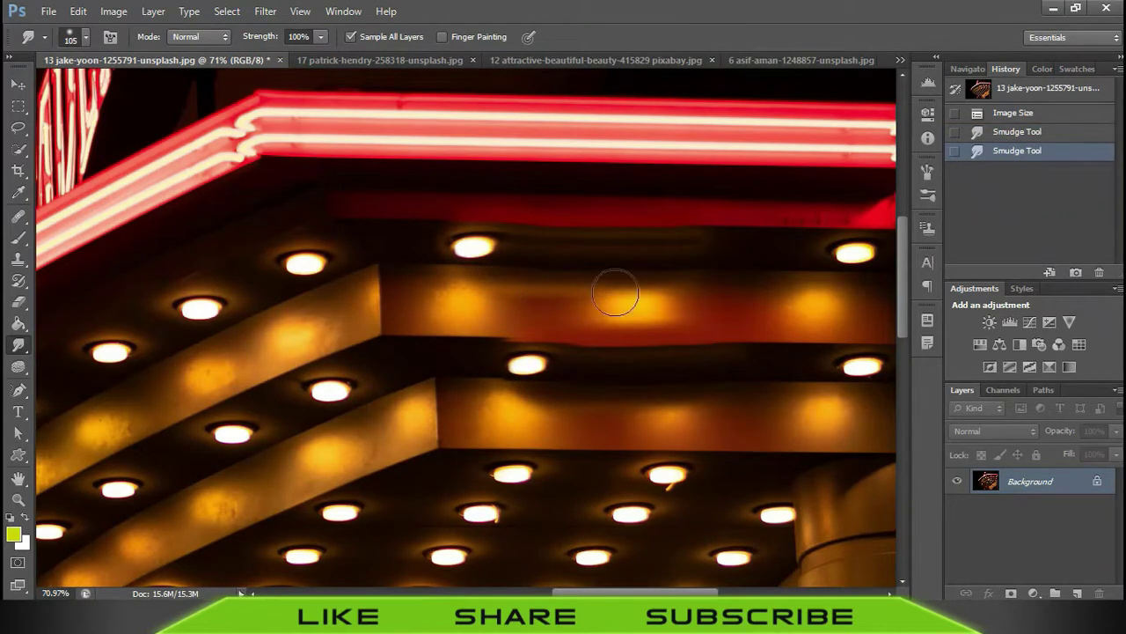
scroll(616, 292, "up", 1)
scroll(621, 284, "up", 1)
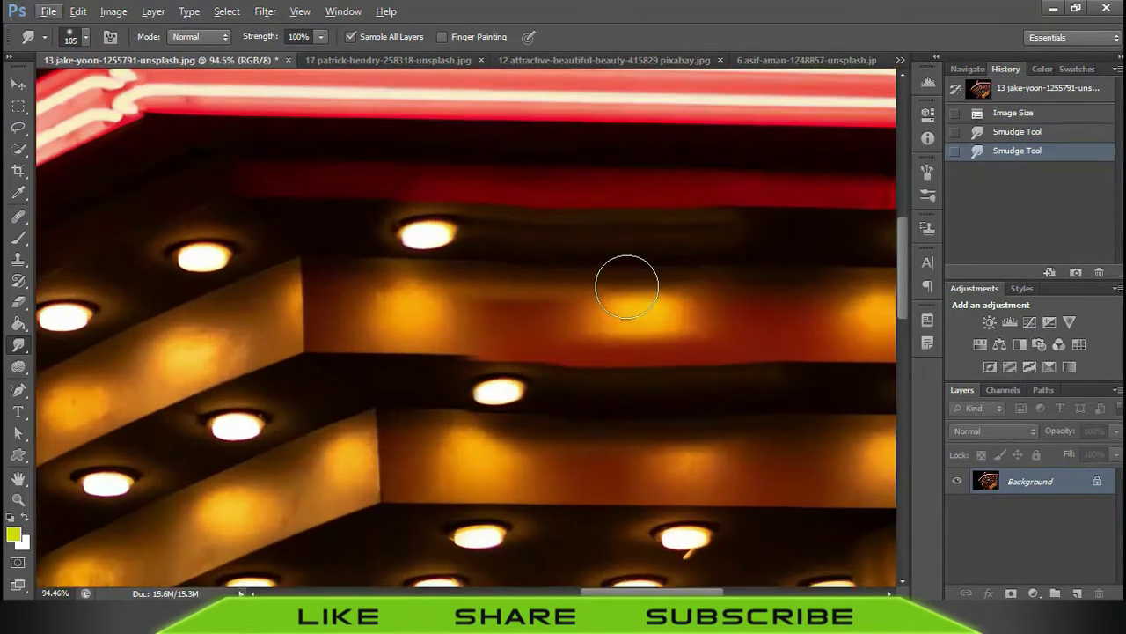
scroll(621, 283, "up", 1)
scroll(586, 305, "up", 1)
- Smear the red band's lower edge, the glowing band and the lower-row lights together
mouse_move(669, 253)
left_mouse_down()
mouse_move(486, 232)
mouse_move(586, 228)
left_mouse_up()
left_click(648, 270)
mouse_move(620, 380)
left_mouse_down()
mouse_move(543, 396)
mouse_move(604, 419)
mouse_move(598, 361)
mouse_move(613, 239)
left_mouse_up()
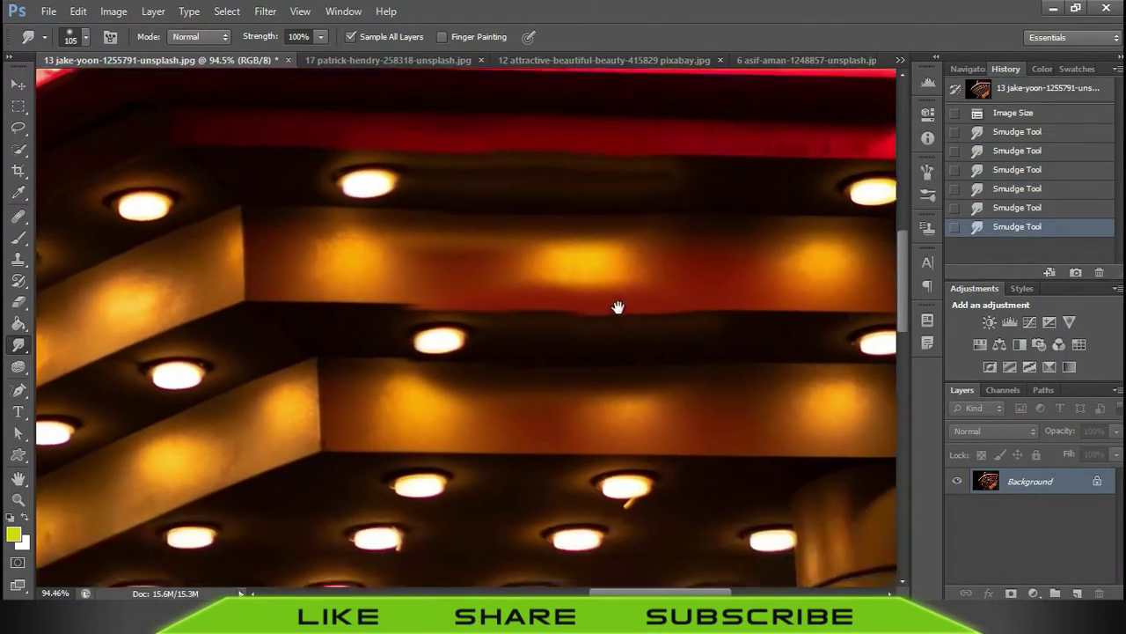
left_click_drag(646, 432, 429, 431)
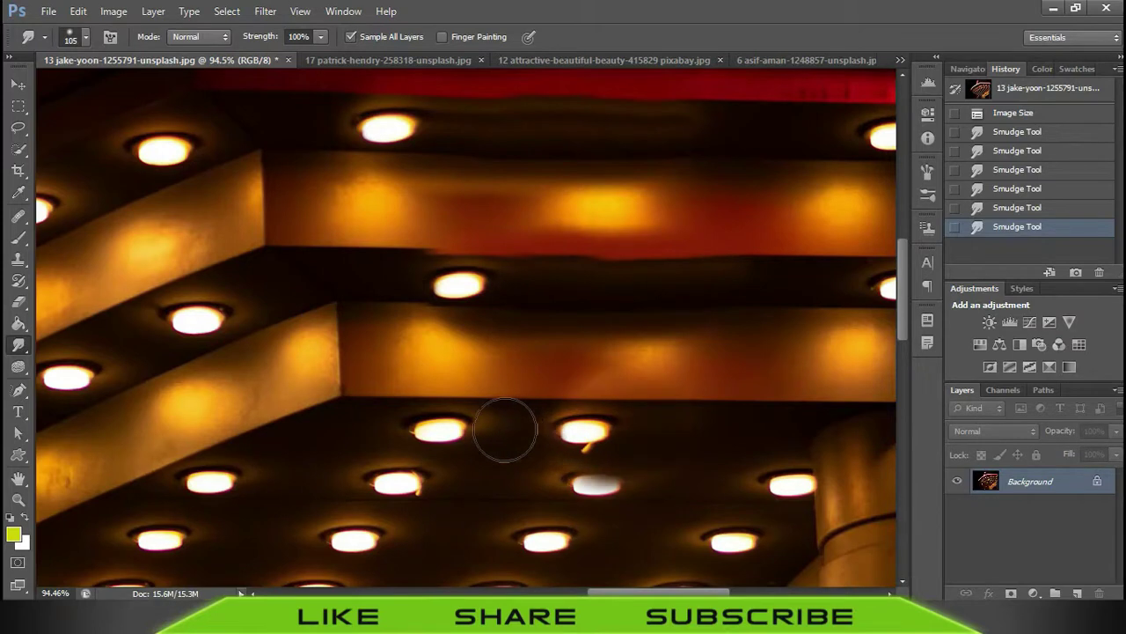
left_click_drag(524, 406, 523, 321)
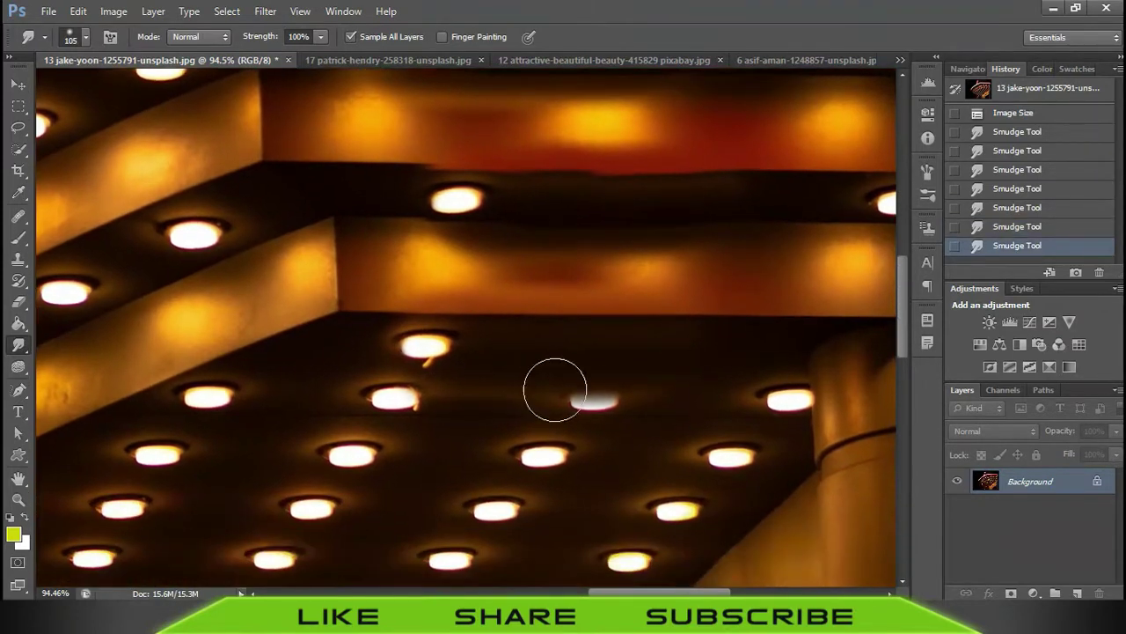
left_click_drag(546, 455, 338, 449)
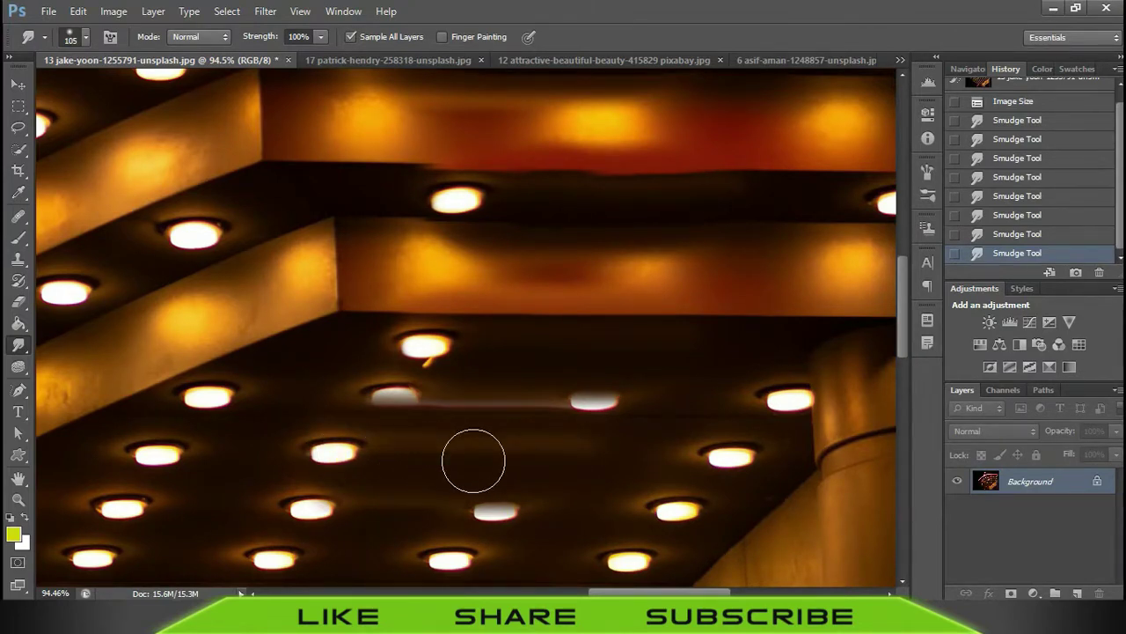
mouse_move(326, 452)
left_mouse_down()
mouse_move(520, 463)
mouse_move(378, 467)
mouse_move(554, 460)
mouse_move(402, 448)
mouse_move(397, 466)
mouse_move(482, 450)
mouse_move(501, 510)
mouse_move(533, 460)
mouse_move(427, 487)
mouse_move(492, 496)
mouse_move(477, 432)
mouse_move(470, 452)
mouse_move(480, 437)
mouse_move(576, 520)
mouse_move(584, 498)
mouse_move(461, 468)
mouse_move(452, 443)
mouse_move(465, 473)
mouse_move(531, 496)
mouse_move(508, 473)
left_mouse_up()
- Drag a ceiling light rightward, then move up to the top band and smear its light
scroll(493, 463, "down", 2)
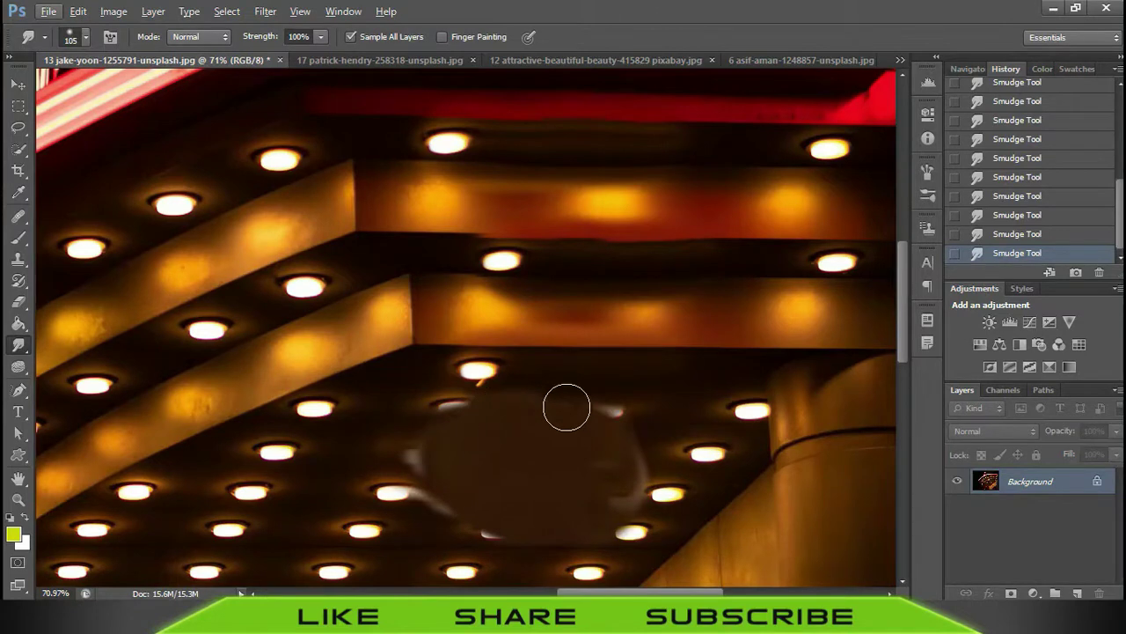
left_click_drag(446, 142, 670, 149)
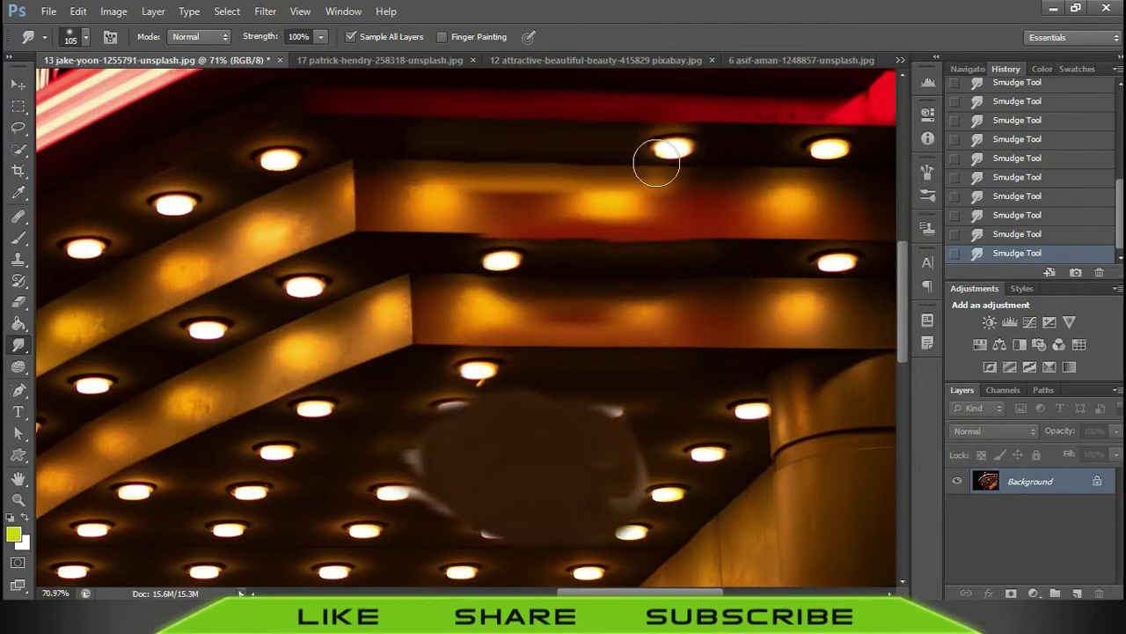
mouse_move(588, 163)
left_mouse_down()
mouse_move(573, 238)
mouse_move(583, 255)
left_mouse_up()
scroll(584, 254, "up", 2)
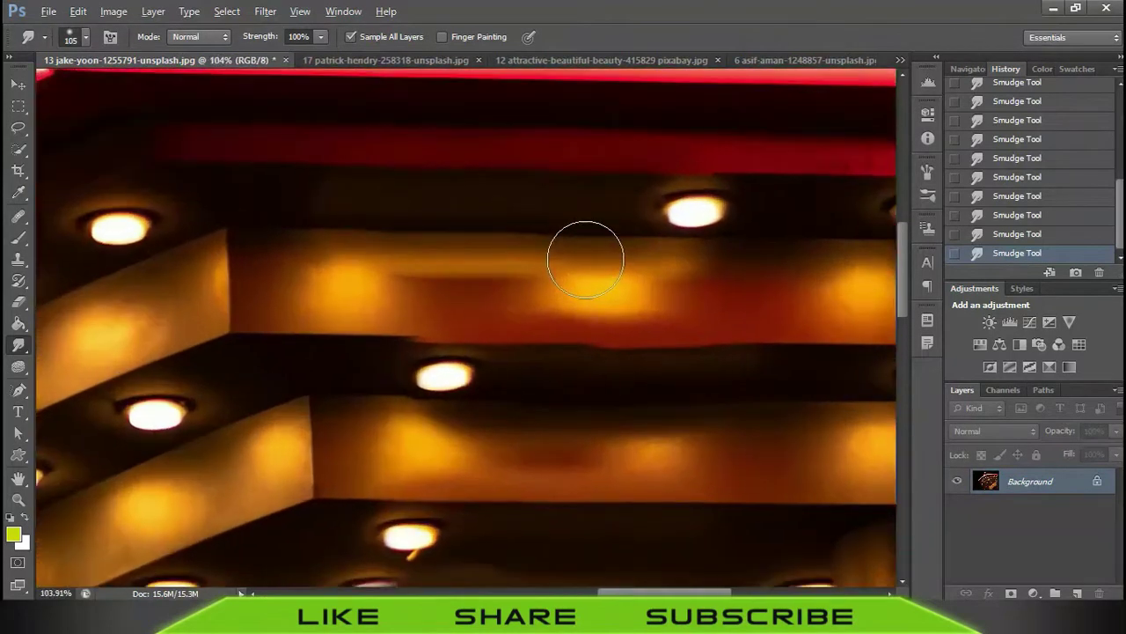
scroll(501, 244, "up", 2)
key("alt")
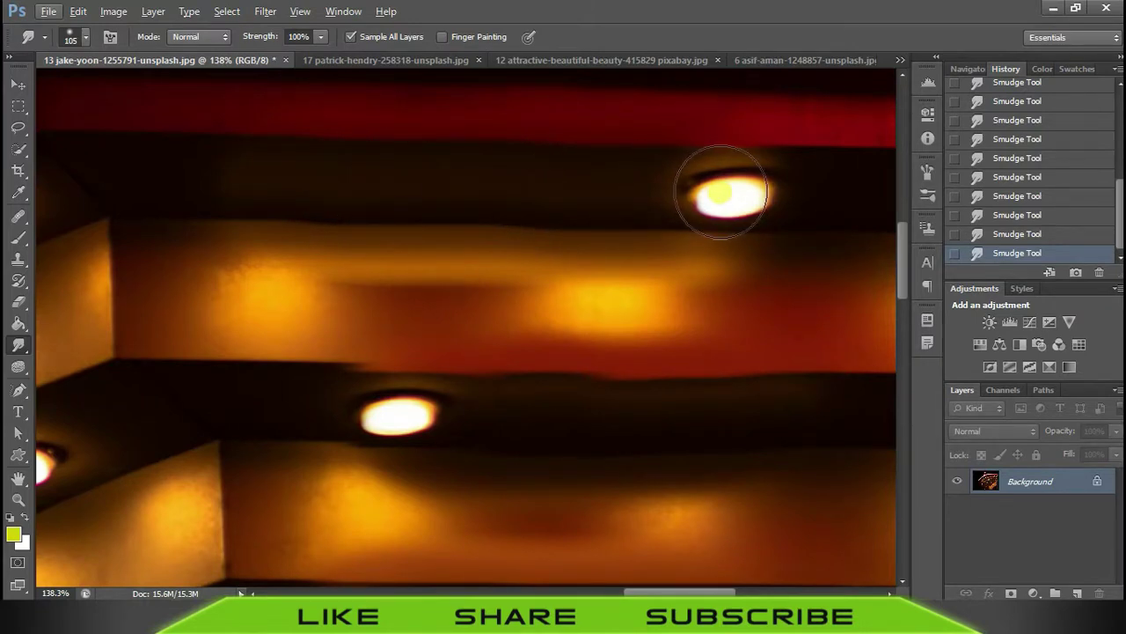
left_click_drag(742, 380, 671, 302)
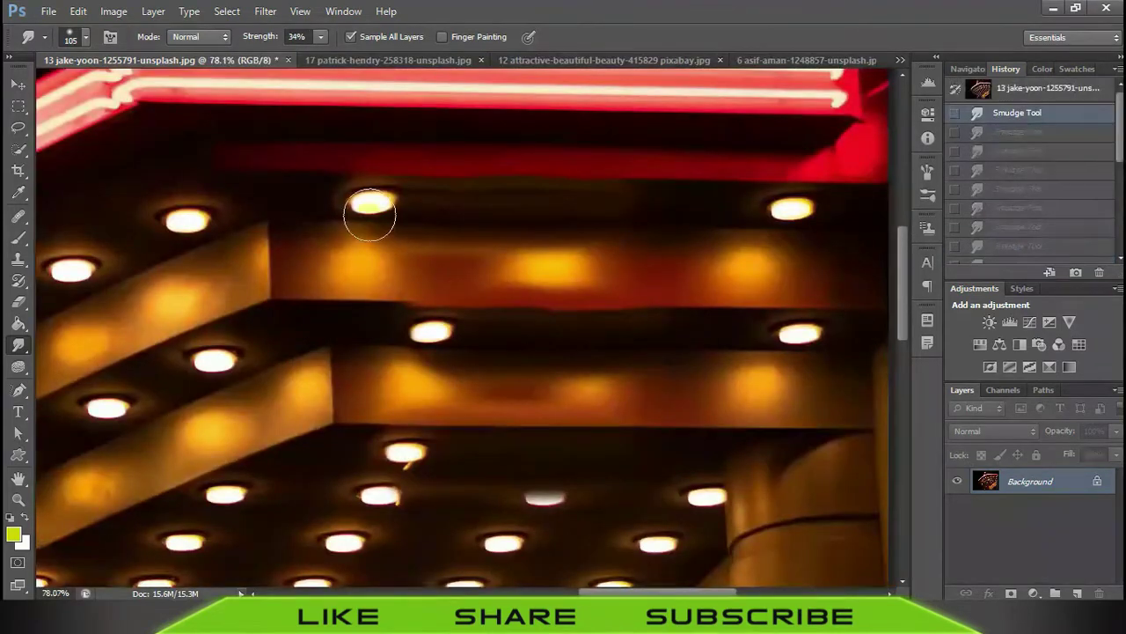
left_click_drag(369, 214, 435, 202)
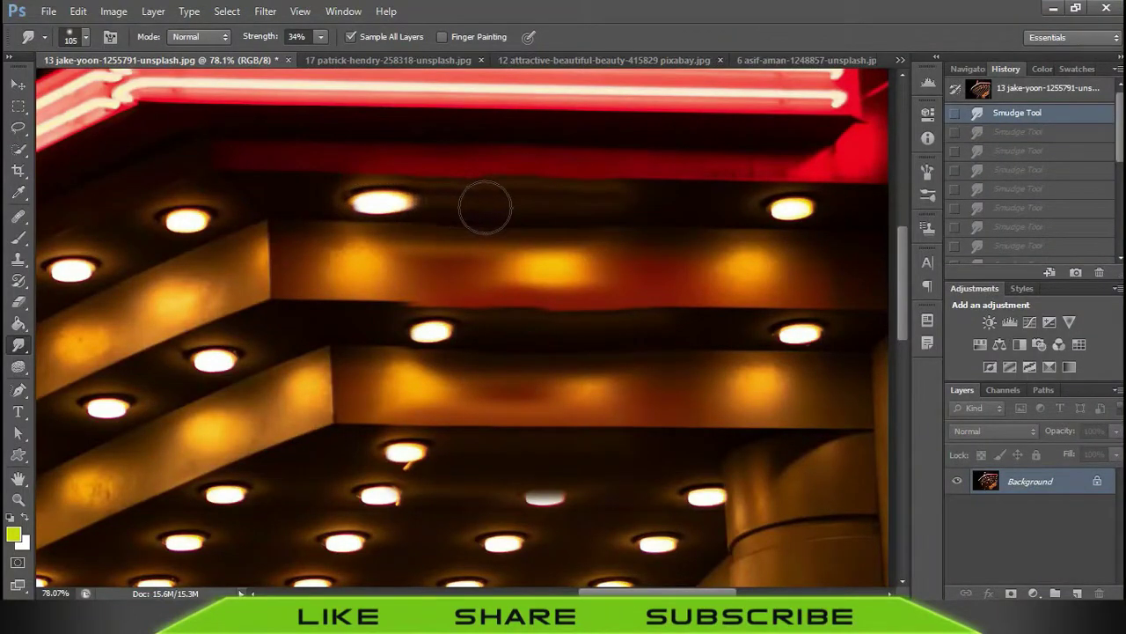
- Try 34% smudges on the upper-left and top lamps, undoing the last two
left_click_drag(522, 209, 493, 225)
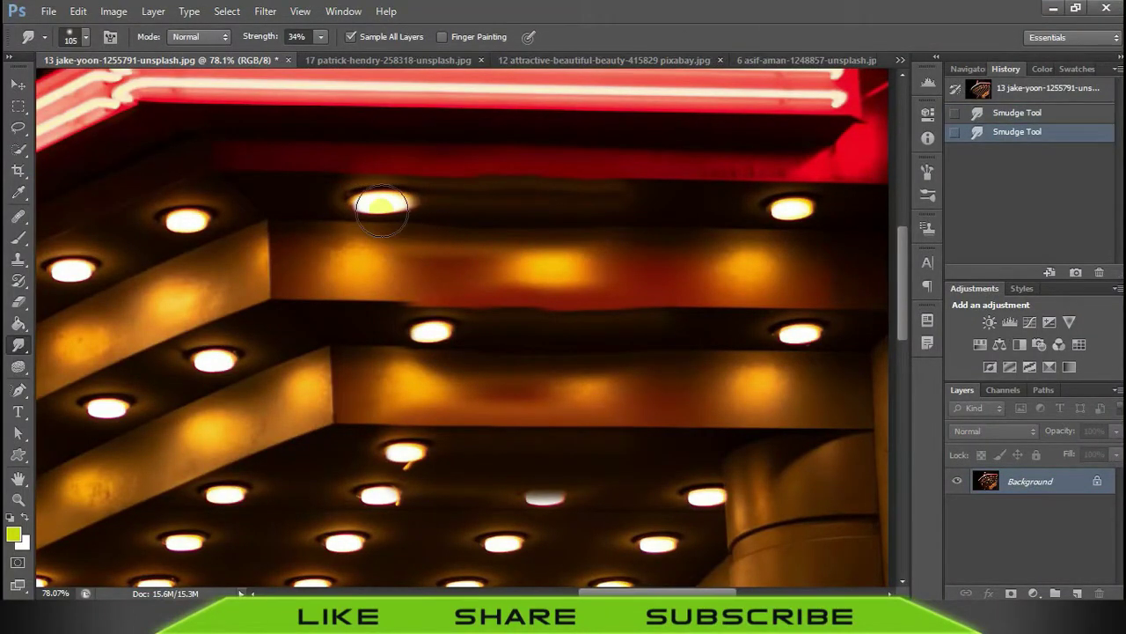
left_click_drag(415, 237, 381, 205)
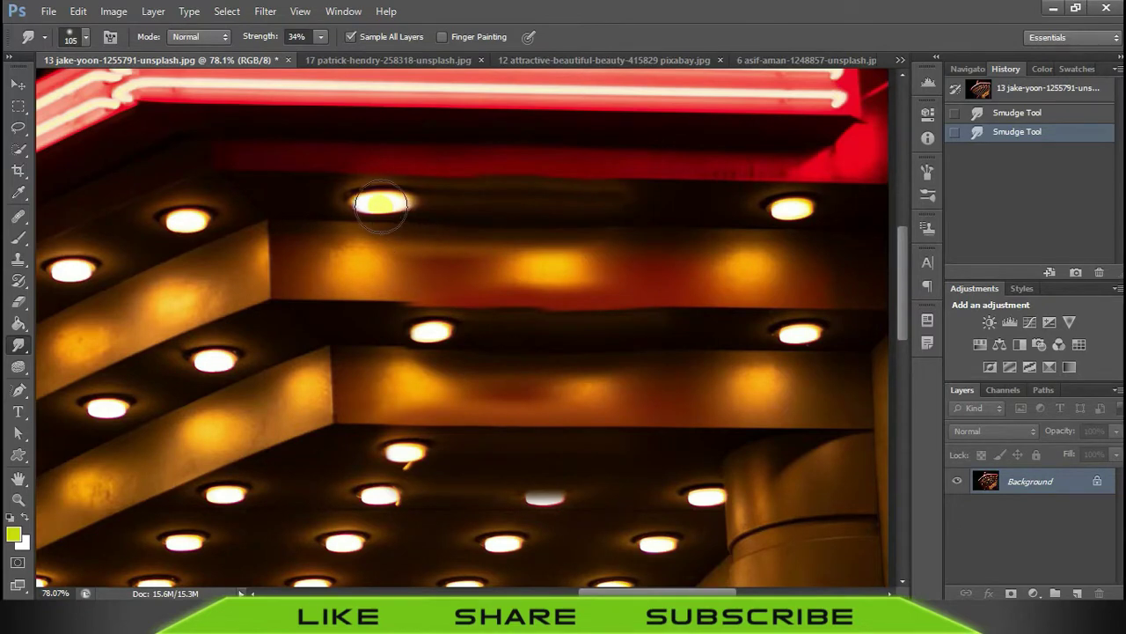
key("ctrl+z")
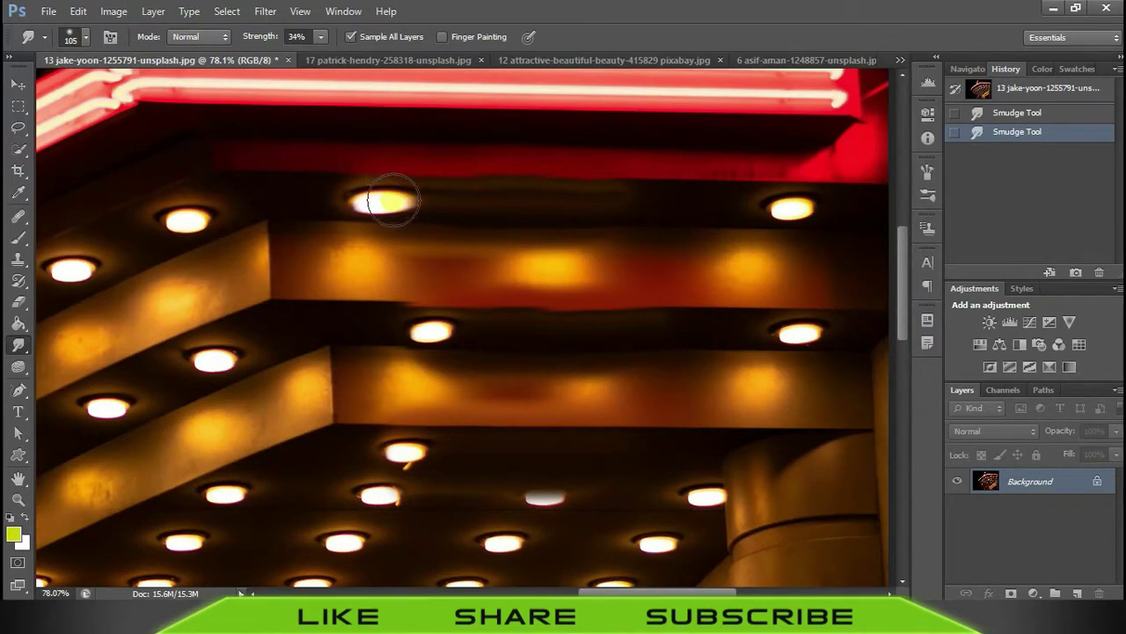
left_click_drag(440, 202, 383, 201)
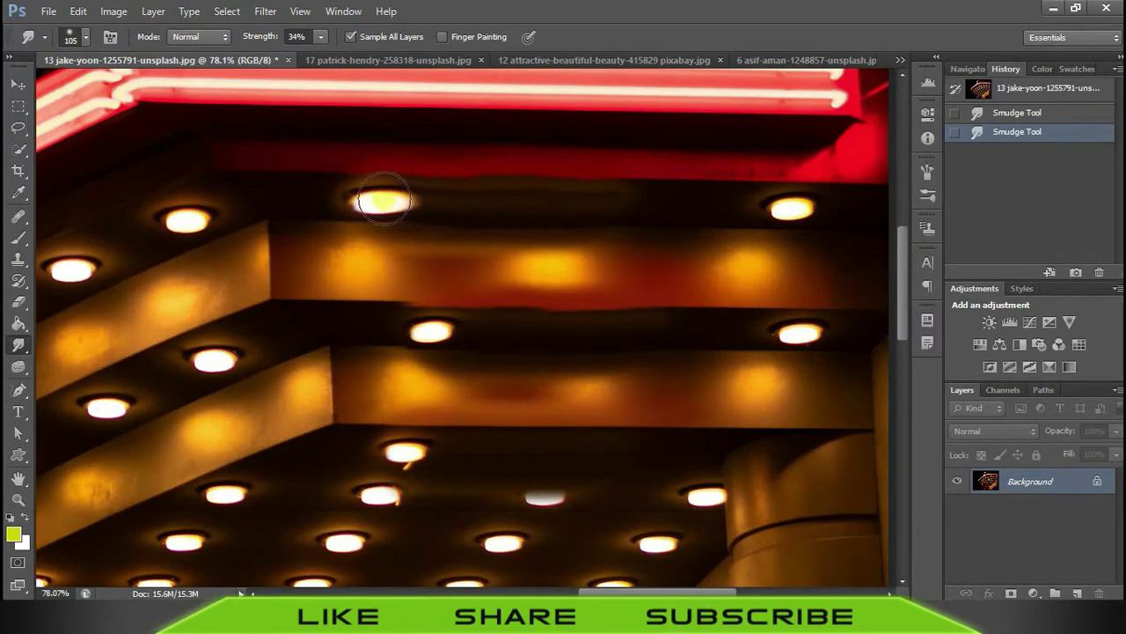
key("ctrl+z")
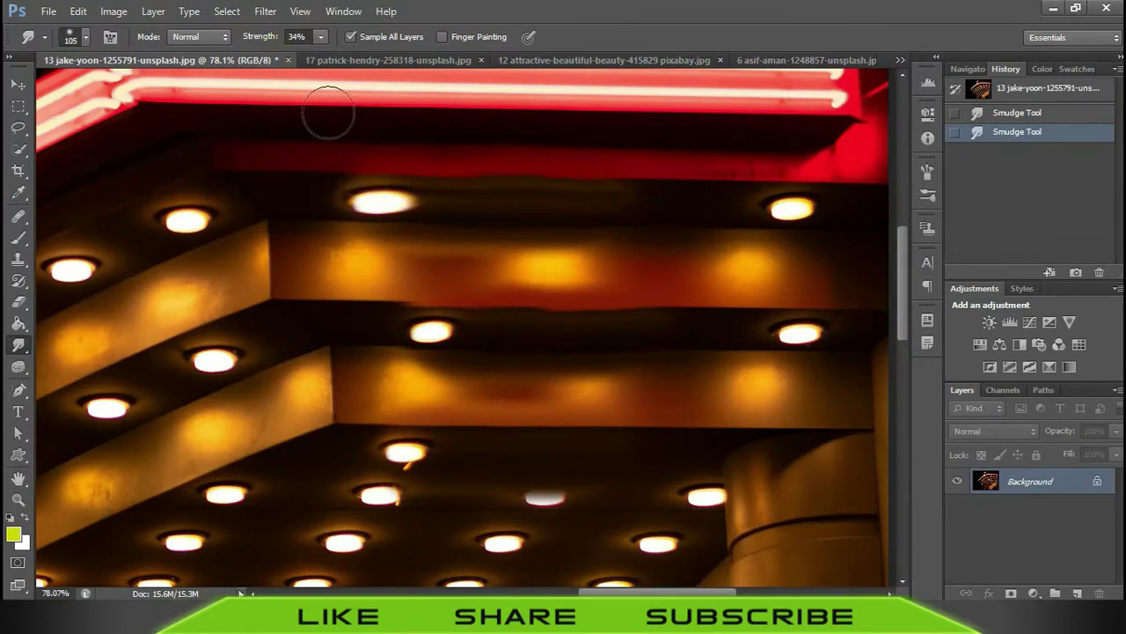
- Smear the top lamp repeatedly into a long white streak stretching right
mouse_move(359, 182)
left_mouse_down()
mouse_move(388, 205)
mouse_move(483, 213)
left_mouse_up()
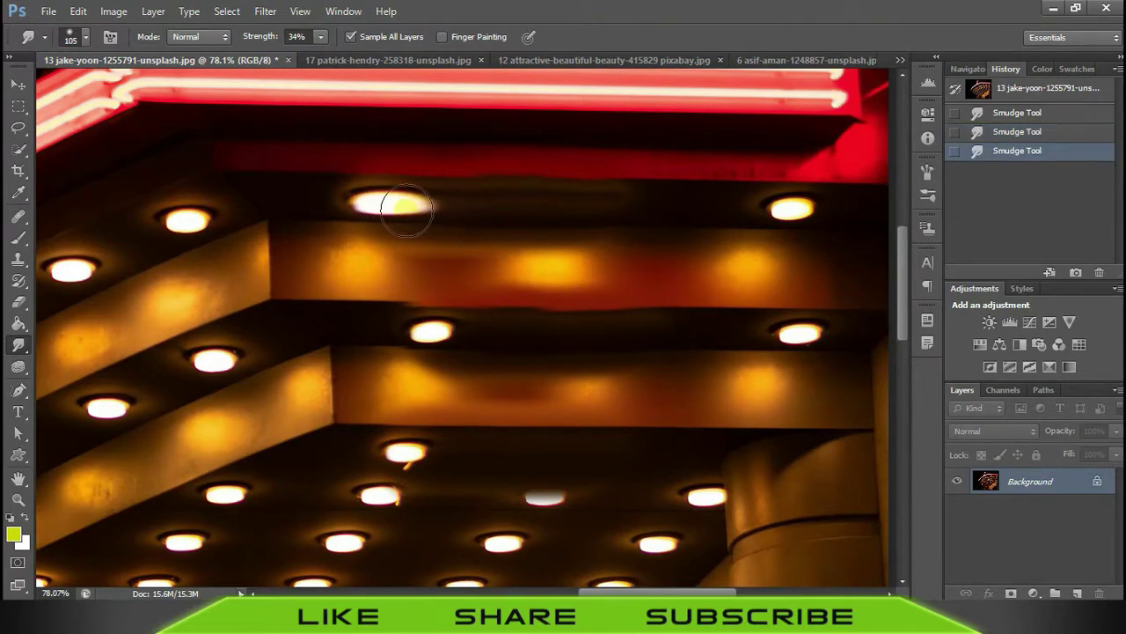
mouse_move(387, 205)
left_mouse_down()
mouse_move(558, 206)
mouse_move(410, 196)
left_mouse_up()
left_click_drag(568, 211, 417, 202)
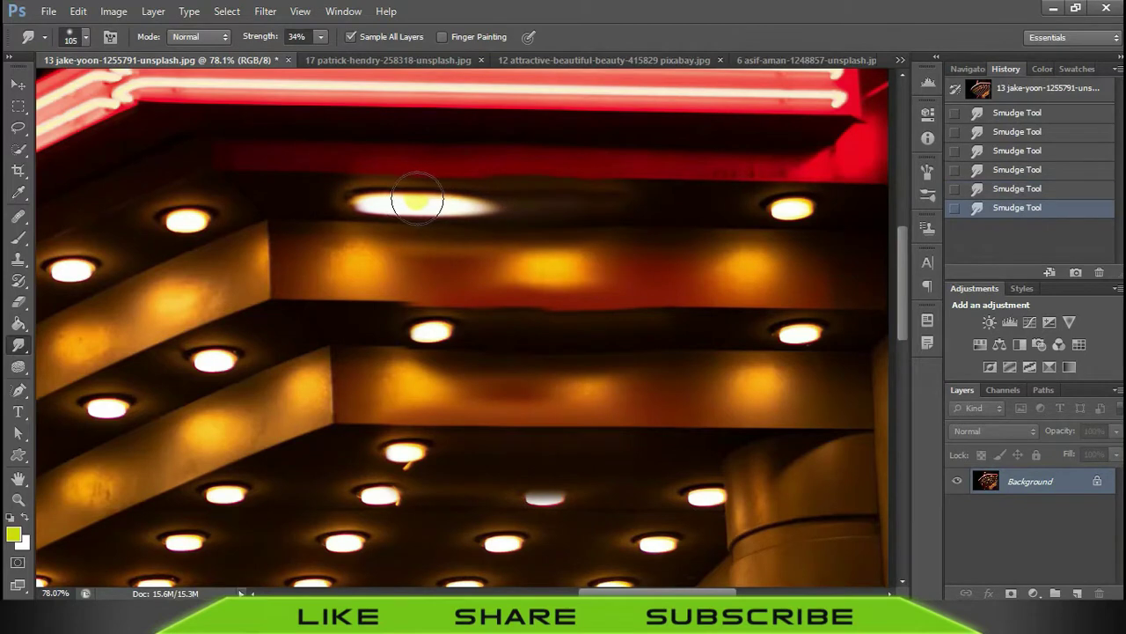
left_click_drag(606, 206, 443, 197)
left_click_drag(626, 206, 541, 205)
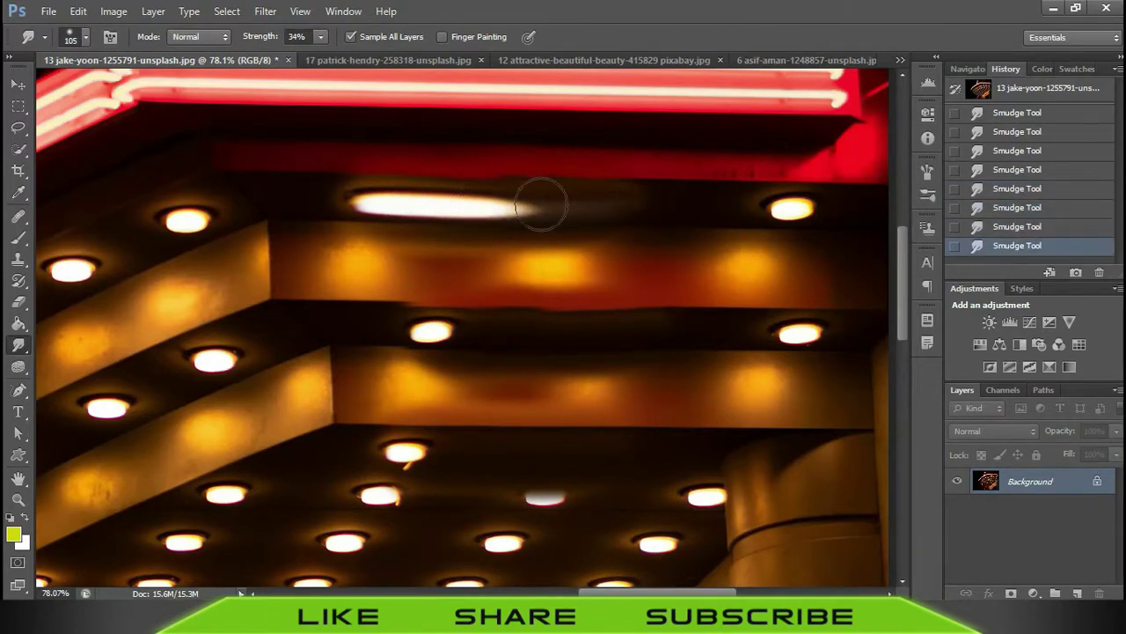
mouse_move(623, 206)
left_mouse_down()
mouse_move(535, 195)
mouse_move(583, 214)
left_mouse_up()
left_click_drag(511, 206, 649, 209)
mouse_move(535, 202)
left_mouse_down()
mouse_move(711, 221)
mouse_move(558, 221)
mouse_move(689, 206)
mouse_move(508, 201)
mouse_move(667, 209)
mouse_move(528, 204)
left_mouse_up()
- On the portrait, add a new empty layer and choose a blue painting colour
left_click(570, 64)
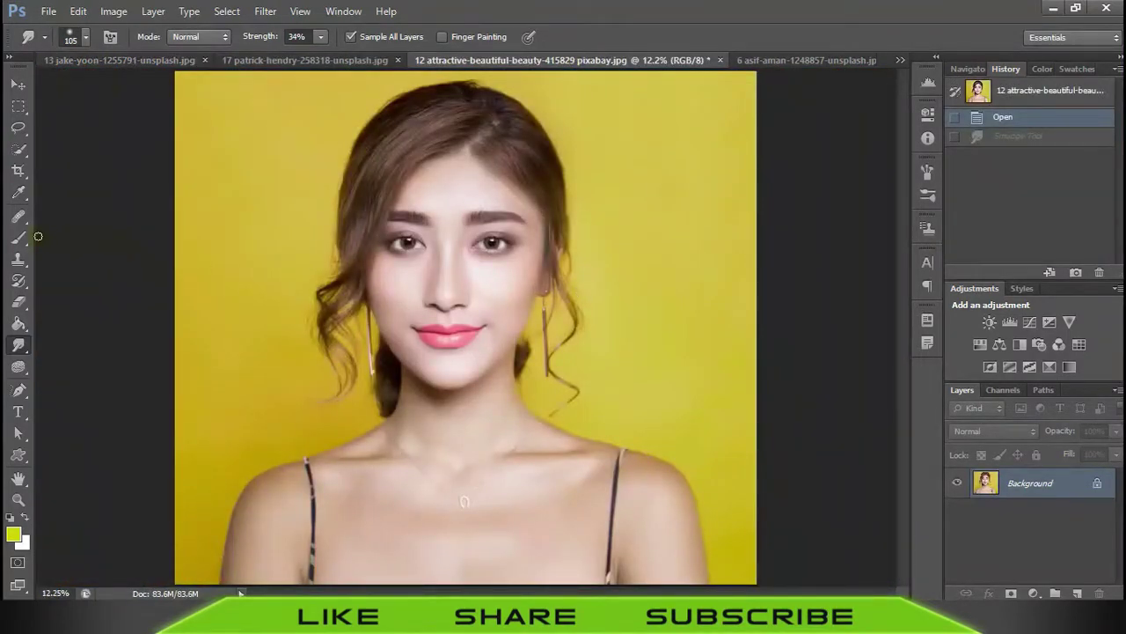
key("ctrl+shift+alt+n")
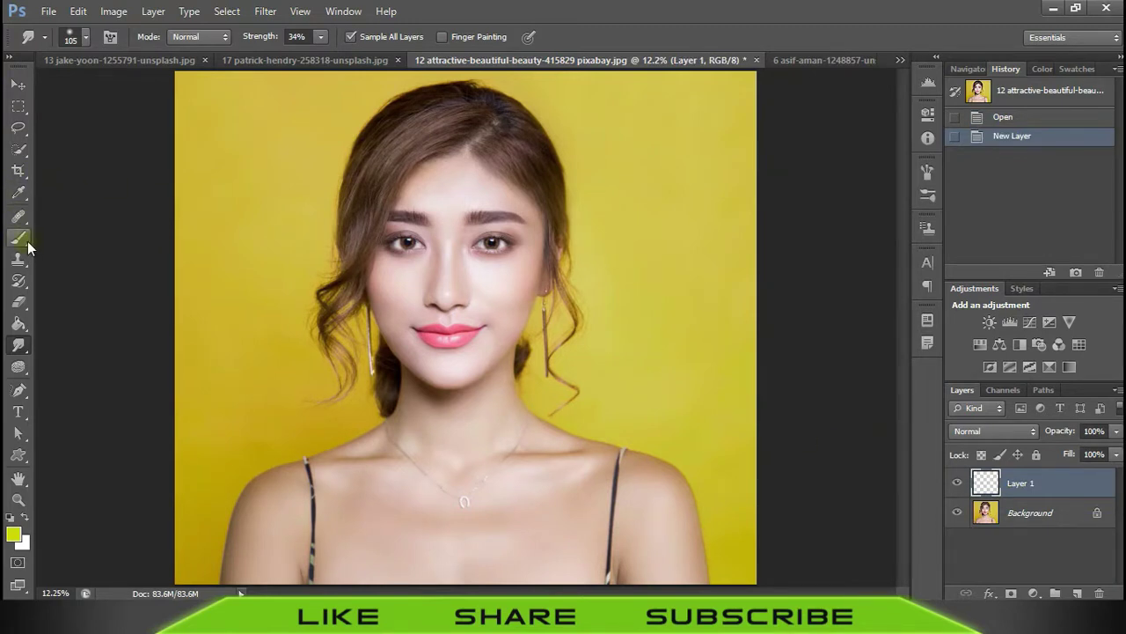
left_click(13, 533)
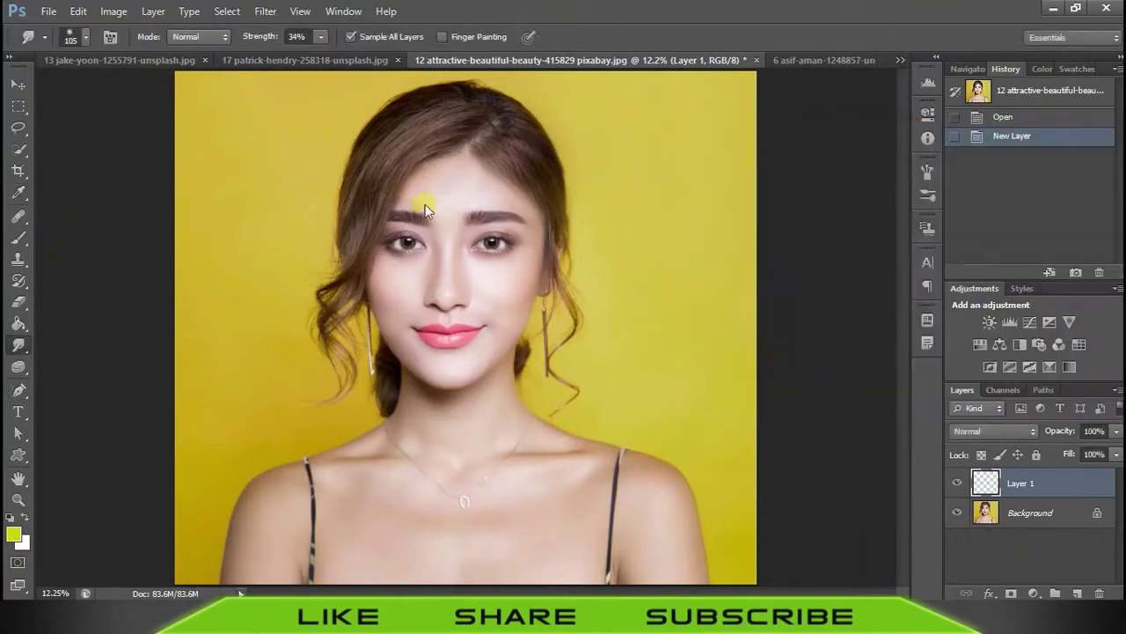
- Paint blue over the right eyelid with a 123 px brush and set the layer to Overlay
left_click(24, 244)
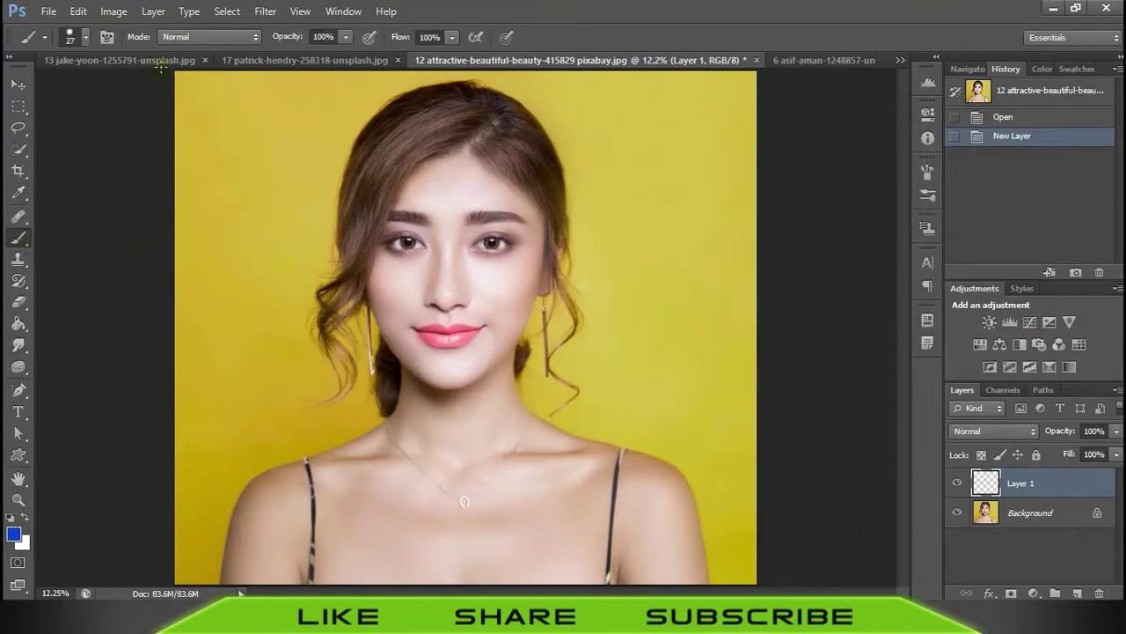
left_click(87, 37)
left_click_drag(100, 89, 152, 89)
left_click(525, 236)
left_click_drag(469, 236, 524, 231)
left_click(994, 430)
left_click(976, 197)
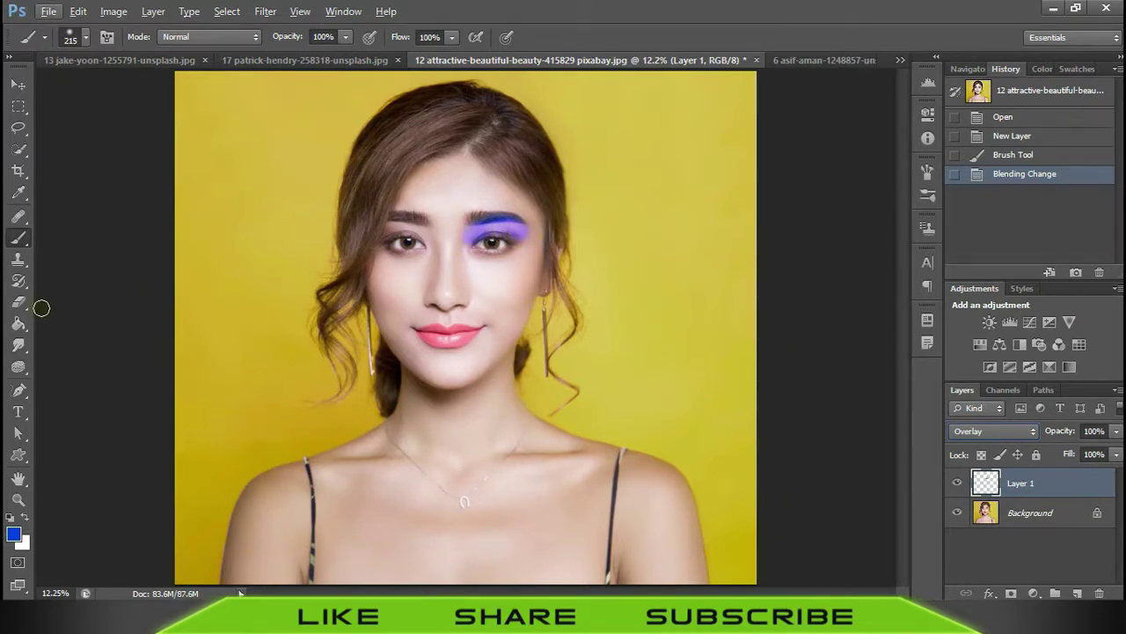
- Smudge the blue eyeshadow outward into a wing and soften it toward the inner eye corner
left_click(18, 345)
scroll(522, 310, "up", 3)
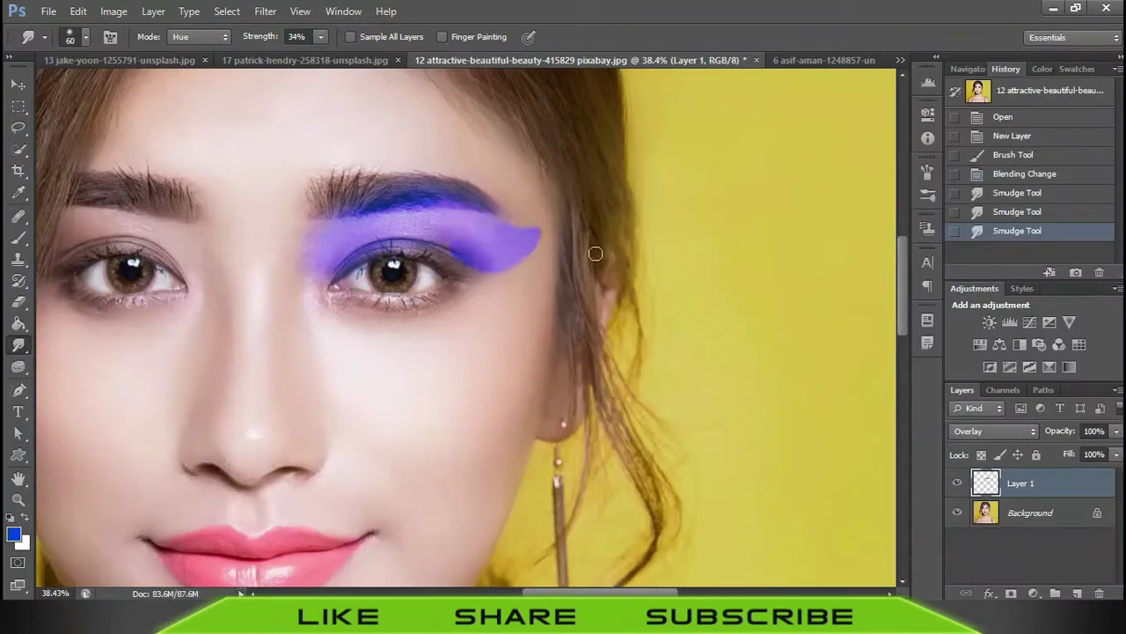
left_click_drag(596, 254, 612, 251)
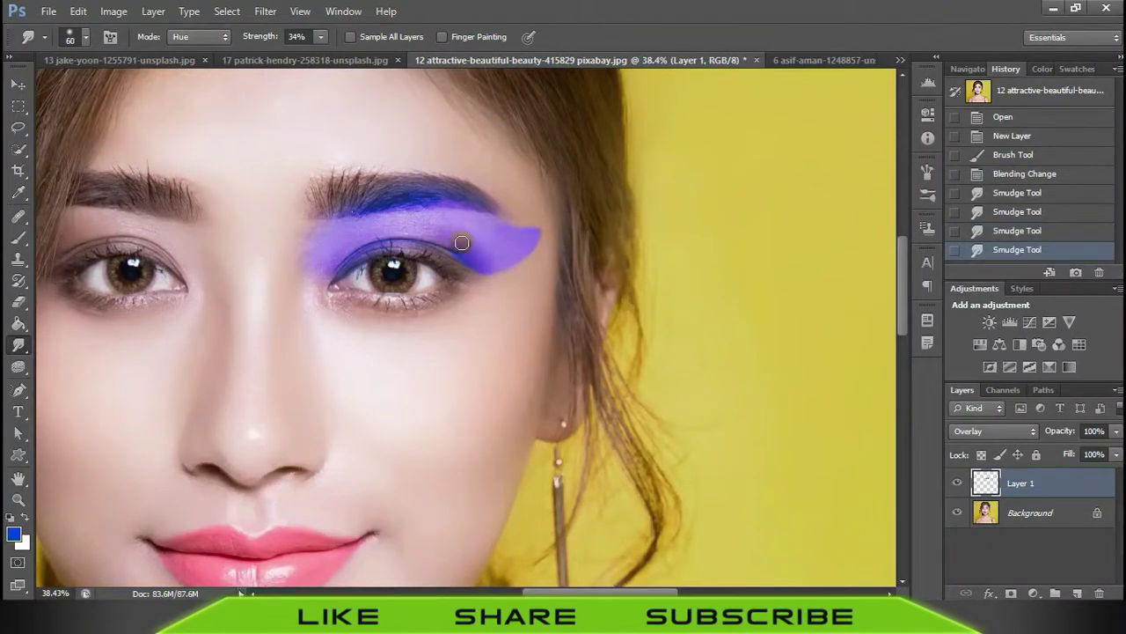
left_click_drag(462, 244, 632, 239)
left_click_drag(569, 206, 537, 229)
left_click_drag(339, 264, 315, 290)
mouse_move(327, 221)
left_mouse_down()
mouse_move(337, 274)
mouse_move(310, 295)
mouse_move(346, 318)
left_mouse_up()
- Compare the smudge against the plain stroke via History and layer visibility, then show the bride photo
scroll(460, 317, "down", 3)
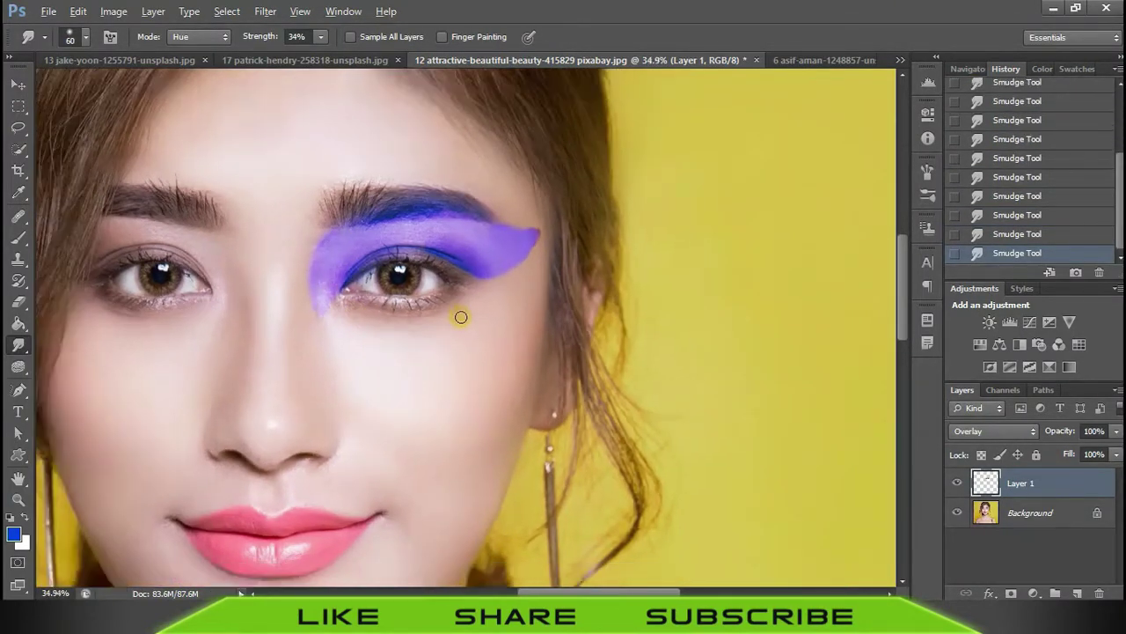
scroll(460, 317, "down", 1)
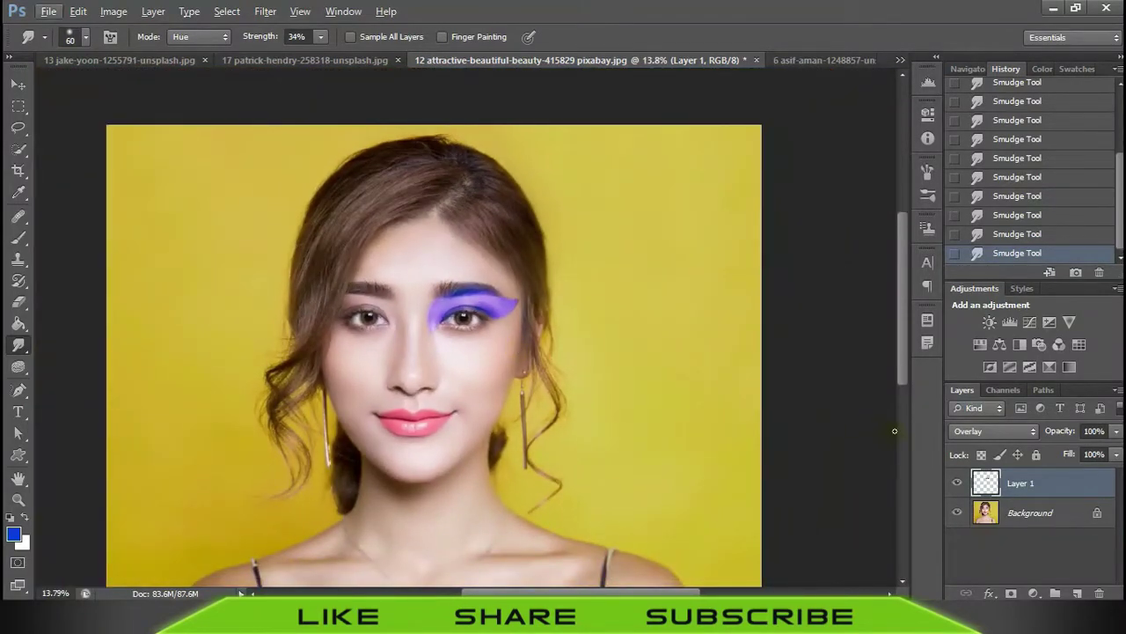
scroll(1038, 196, "up", 5)
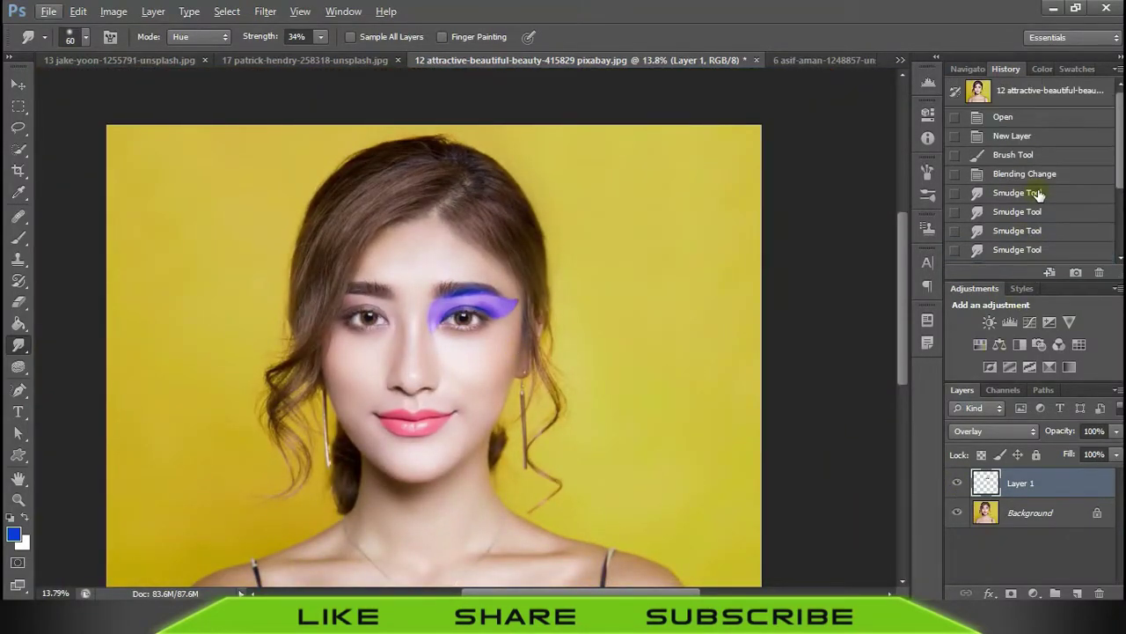
left_click(1027, 162)
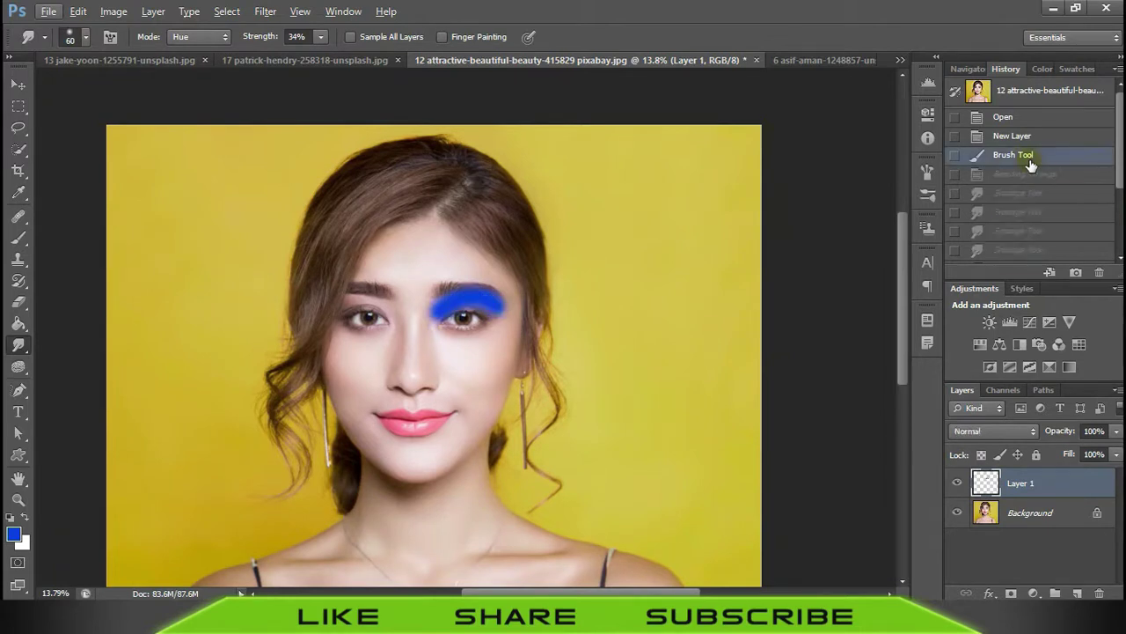
scroll(1019, 236, "down", 3)
left_click(1018, 253)
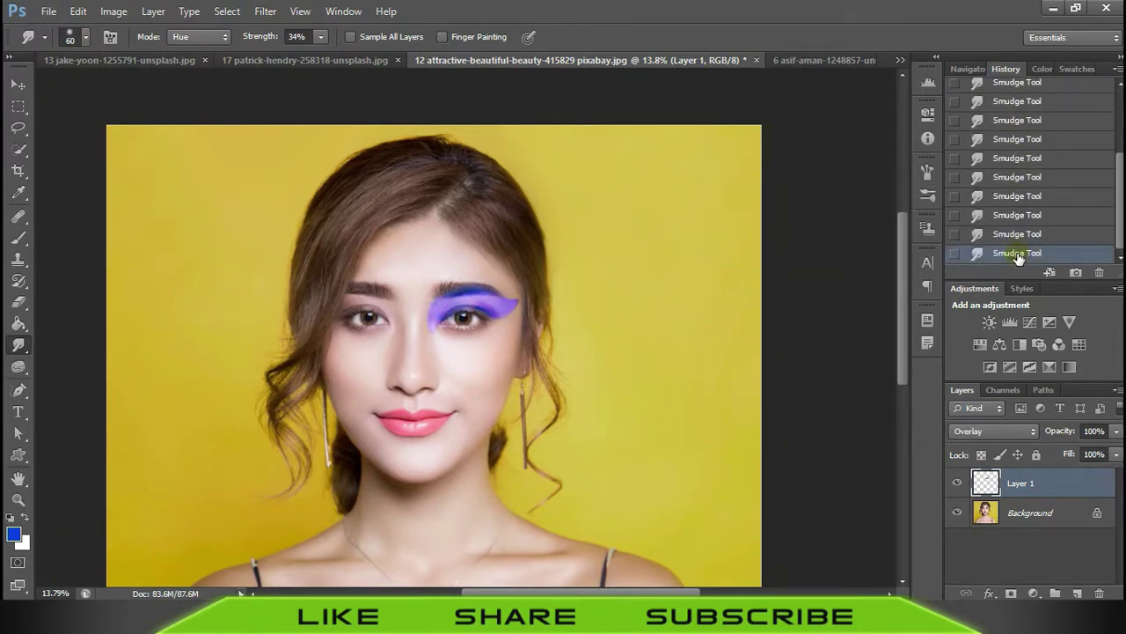
left_click(959, 483)
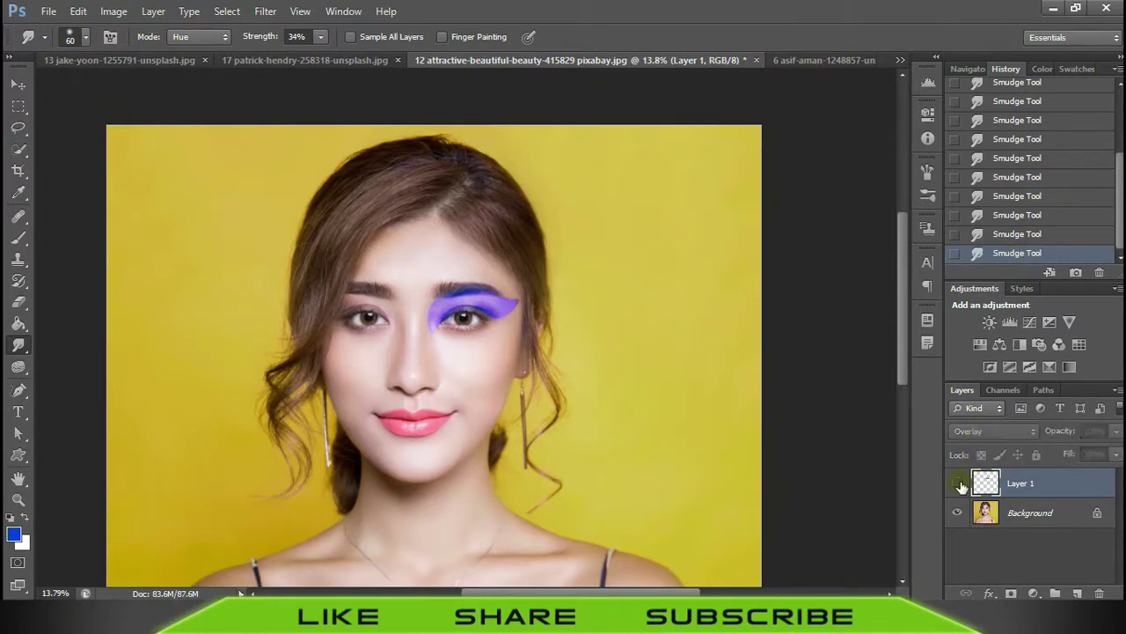
left_click(959, 483)
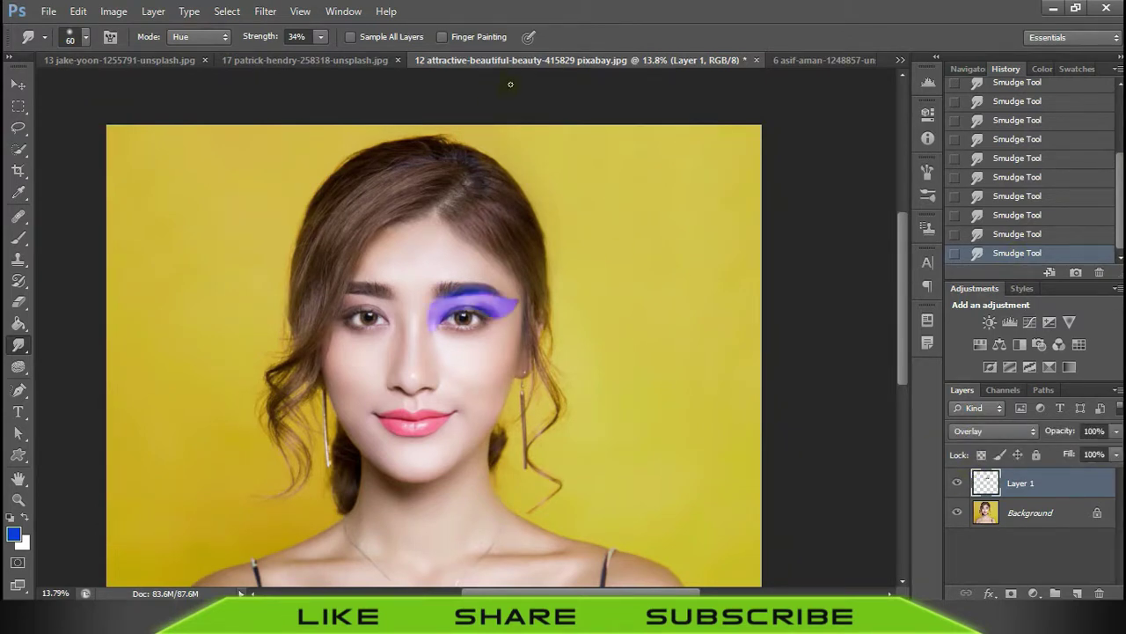
left_click(822, 62)
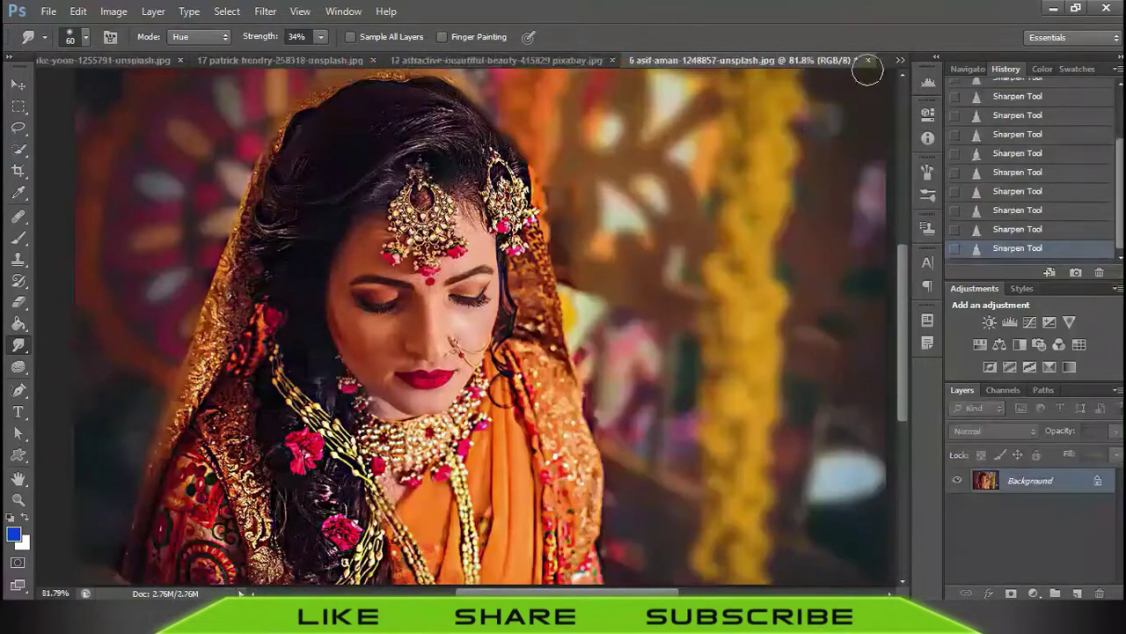
- Cycle through the open documents back to the bride photo and select the Sponge Tool
left_click(898, 62)
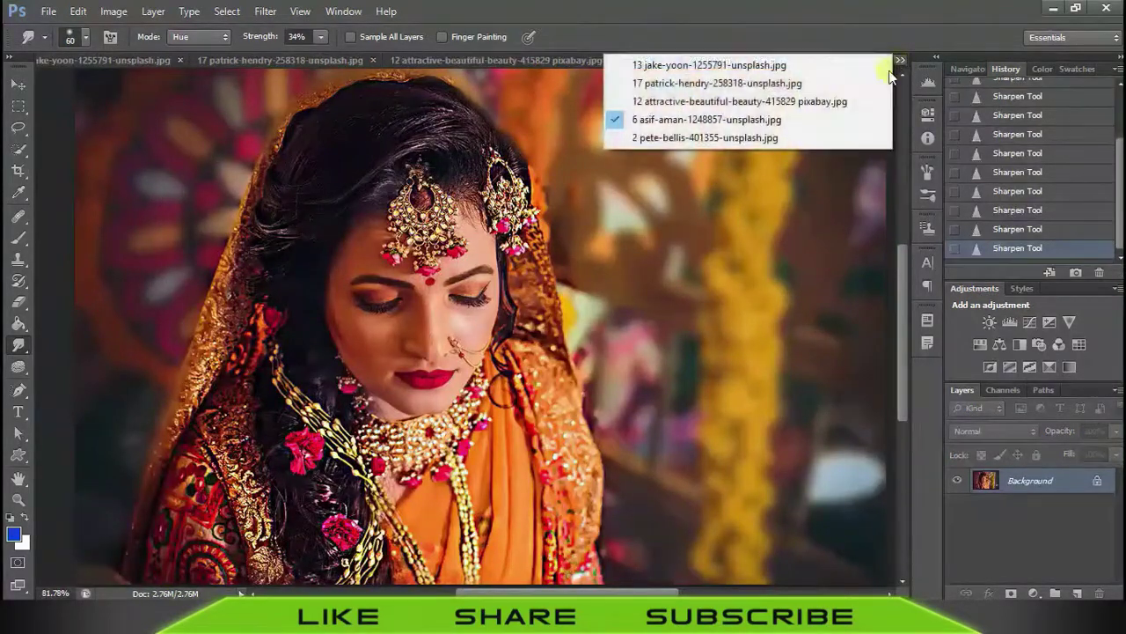
left_click(791, 134)
key("ctrl+shift+Tab")
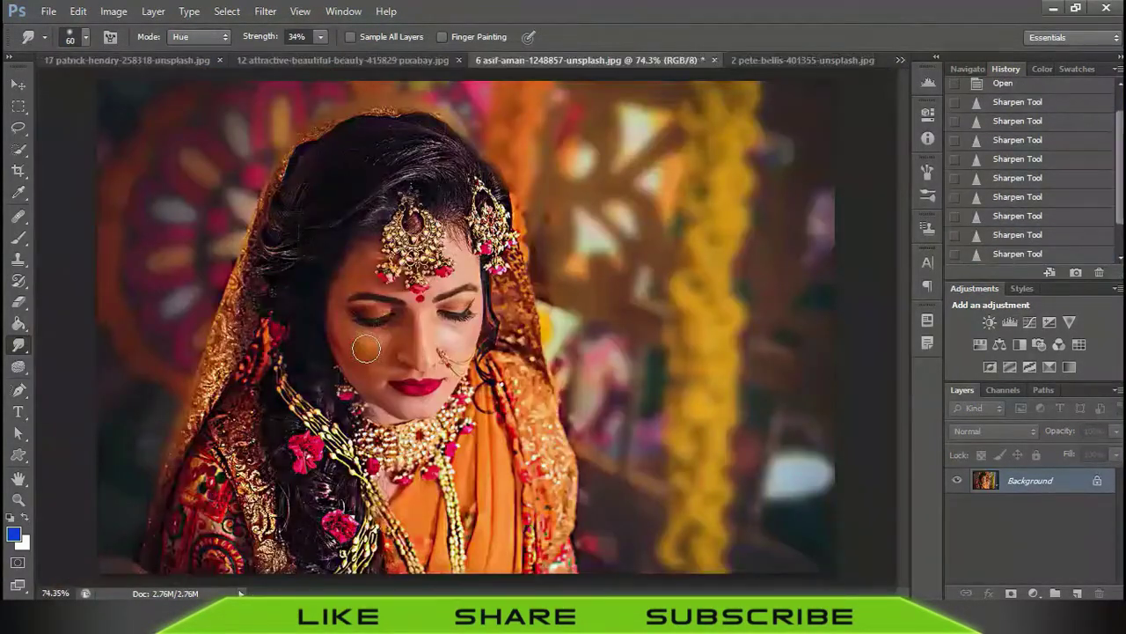
left_click(23, 365)
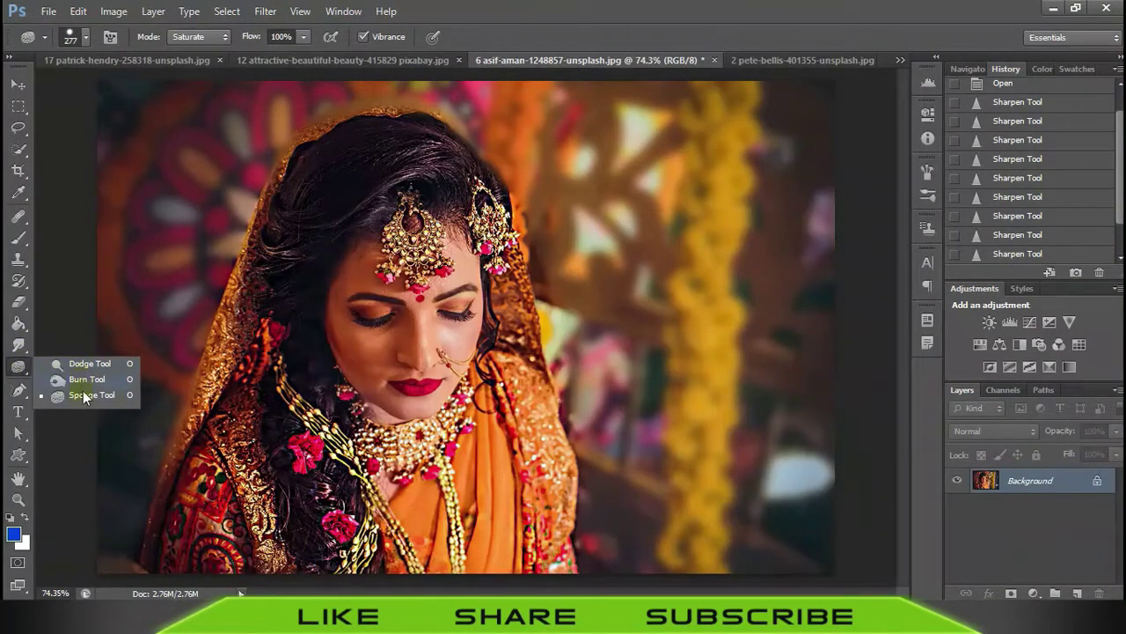
left_click(24, 374)
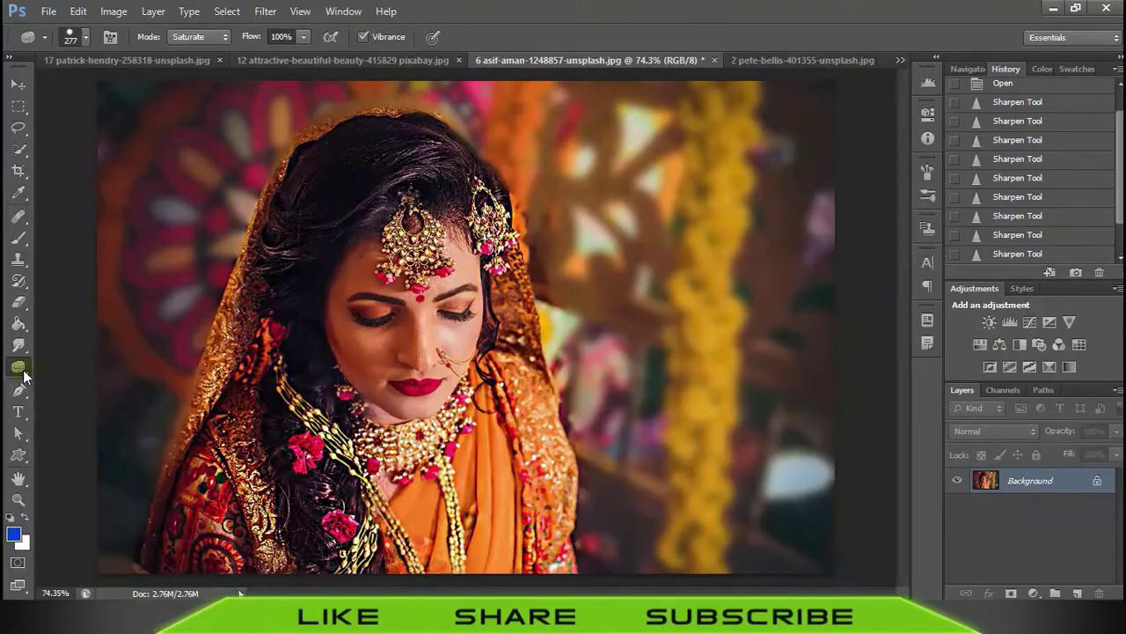